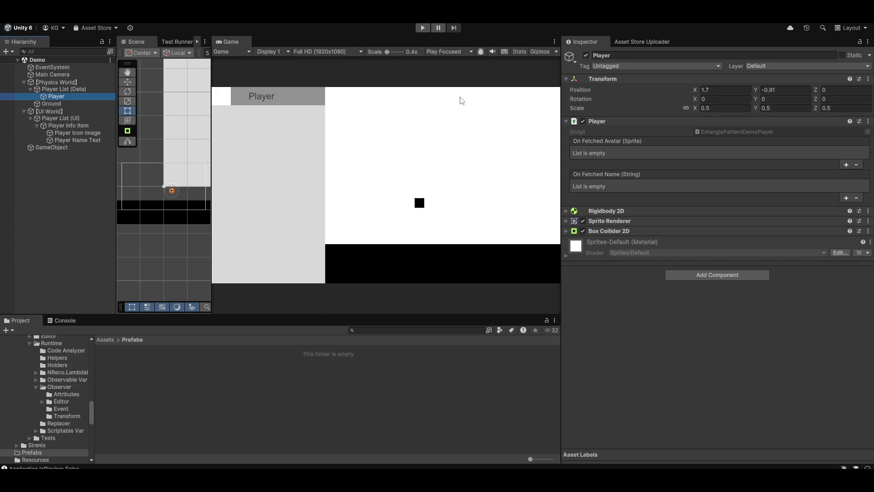
Inspect the Player Info Item and its Player Icon Image, and test-run the scene in Play mode
{"action": "left_click", "coordinate": [72, 125]}
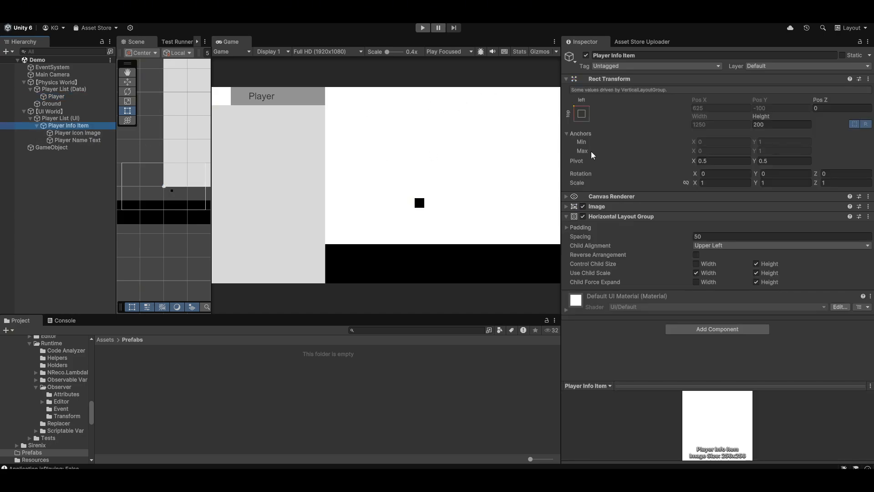
{"action": "left_click", "coordinate": [63, 132]}
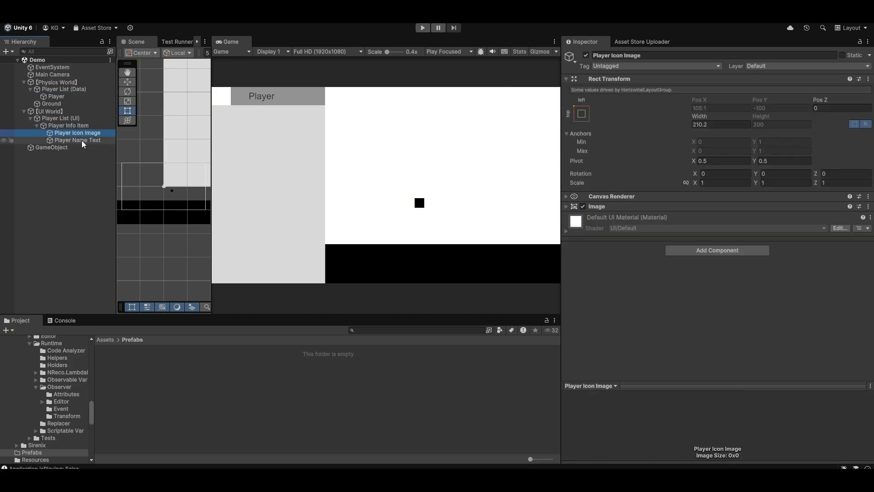
{"action": "left_click", "coordinate": [423, 27]}
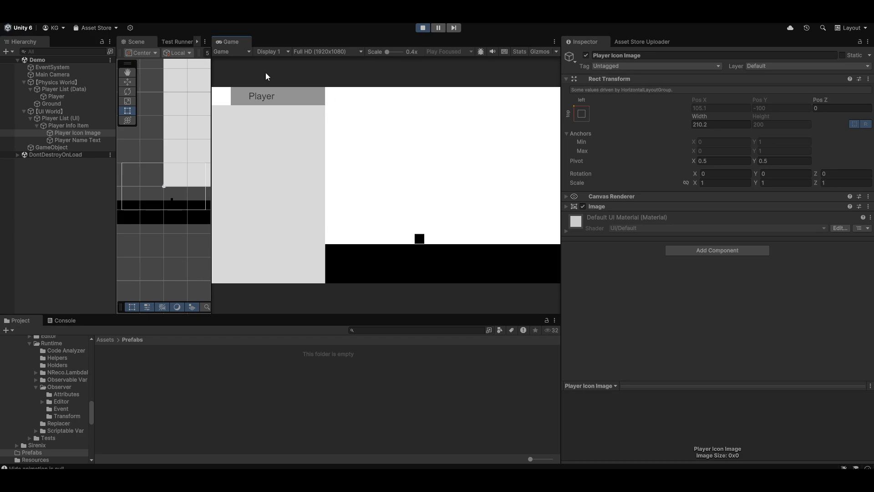
{"action": "left_click", "coordinate": [423, 28]}
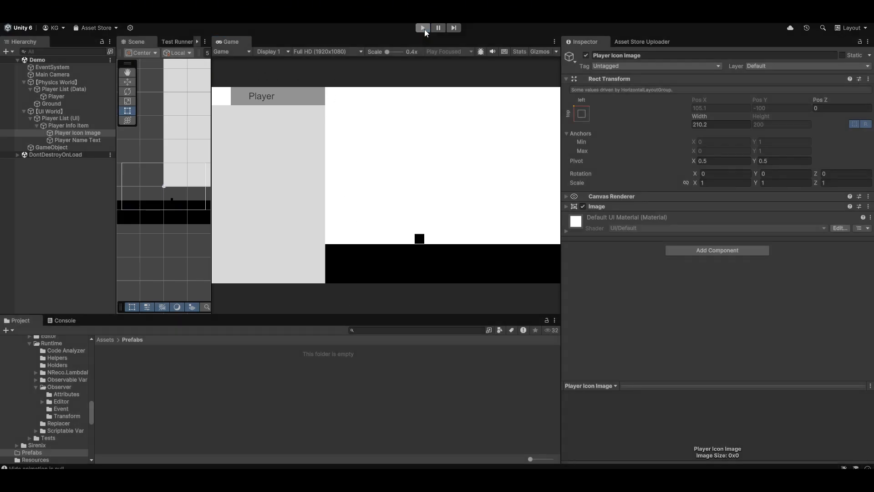
Add a listener to both of the Player's events and bind On Fetched Avatar to Image.sprite of Player Icon Image
{"action": "left_click", "coordinate": [70, 97]}
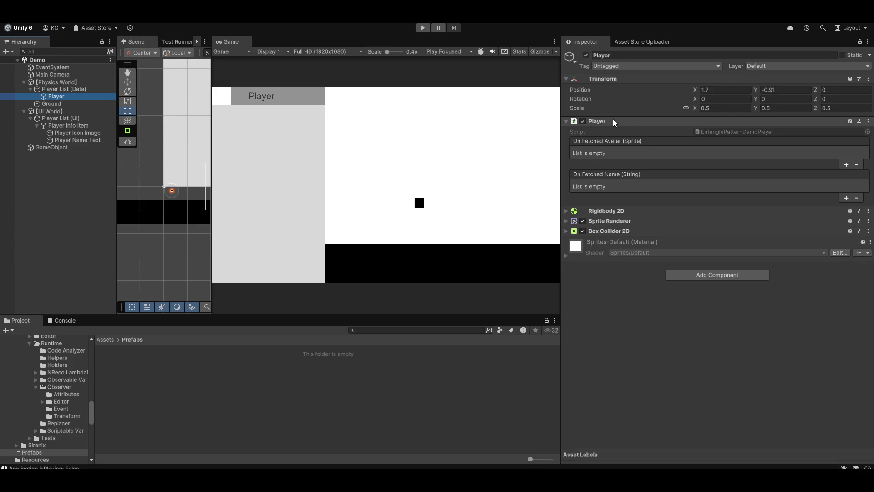
{"action": "left_click", "coordinate": [846, 164]}
{"action": "left_click", "coordinate": [846, 209]}
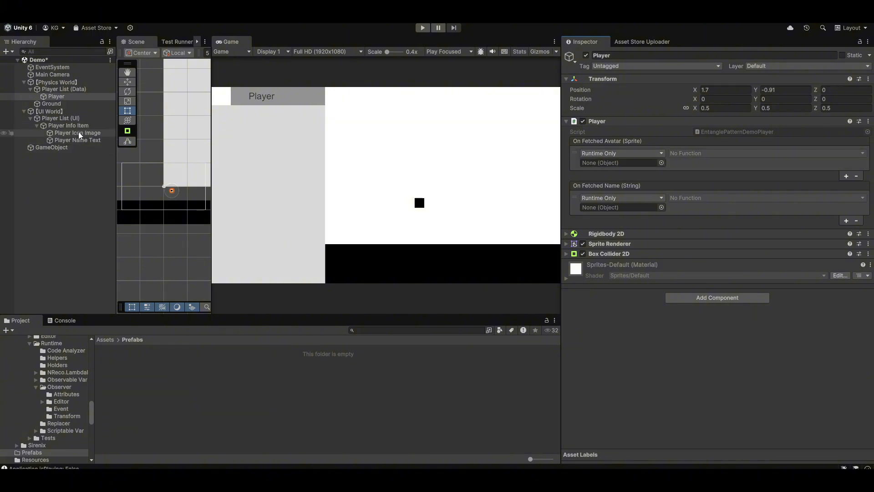
{"action": "left_click_drag", "start_coordinate": [79, 135], "coordinate": [632, 165]}
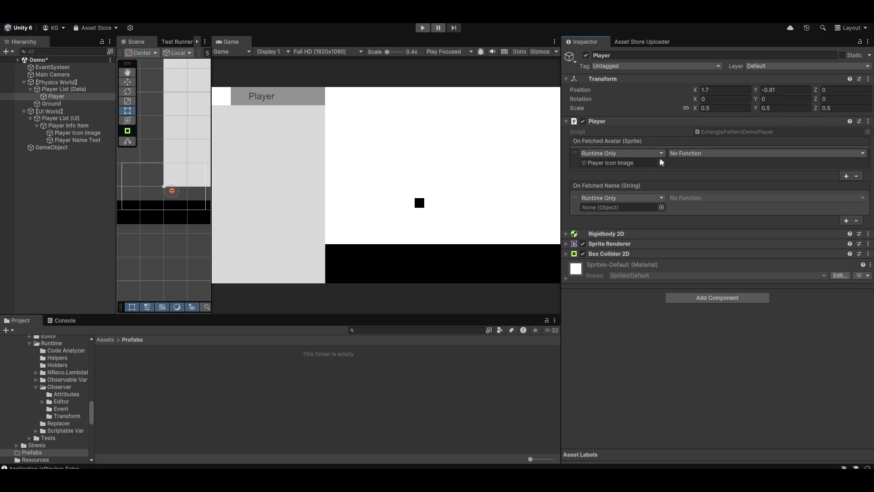
{"action": "left_click", "coordinate": [701, 154]}
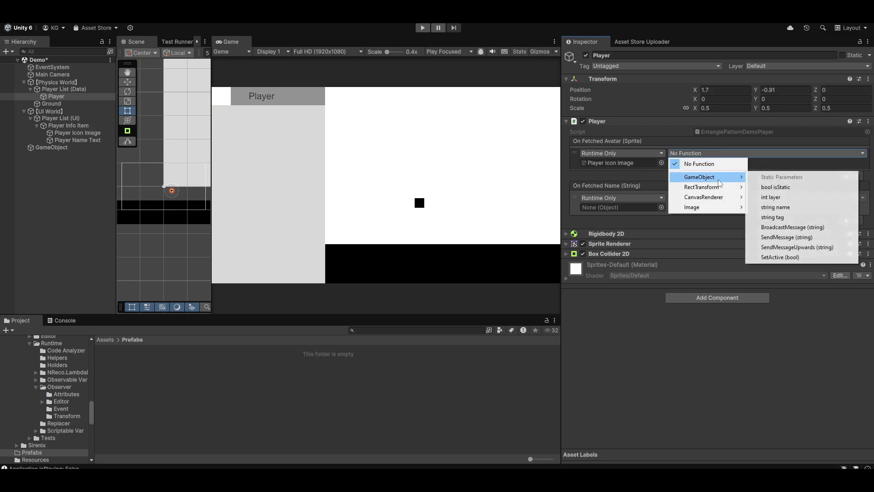
{"action": "mouse_move", "coordinate": [673, 208]}
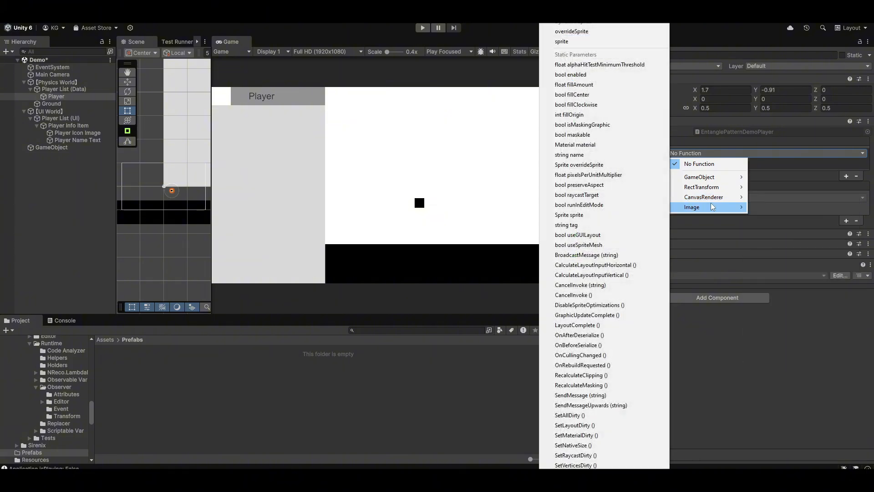
{"action": "left_click", "coordinate": [562, 41]}
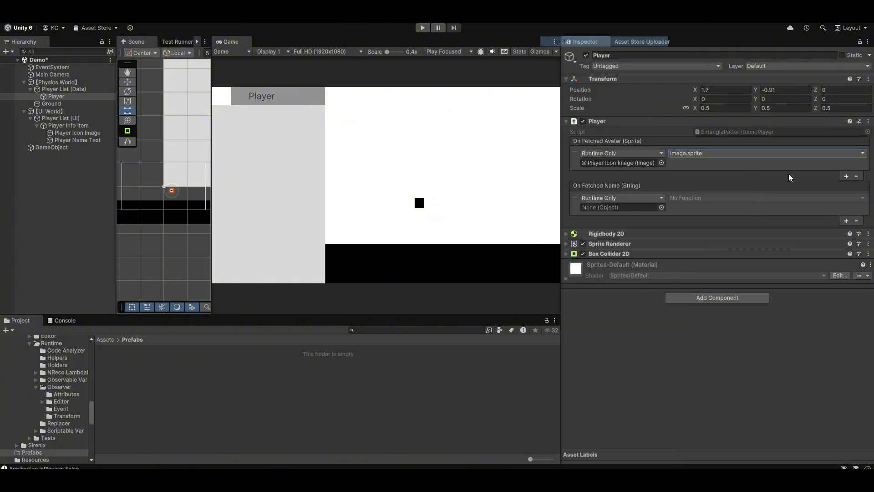
Bind the Player's single On Fetched Name listener to Text.text of Player Name Text
{"action": "left_click", "coordinate": [846, 221]}
{"action": "left_click", "coordinate": [857, 242]}
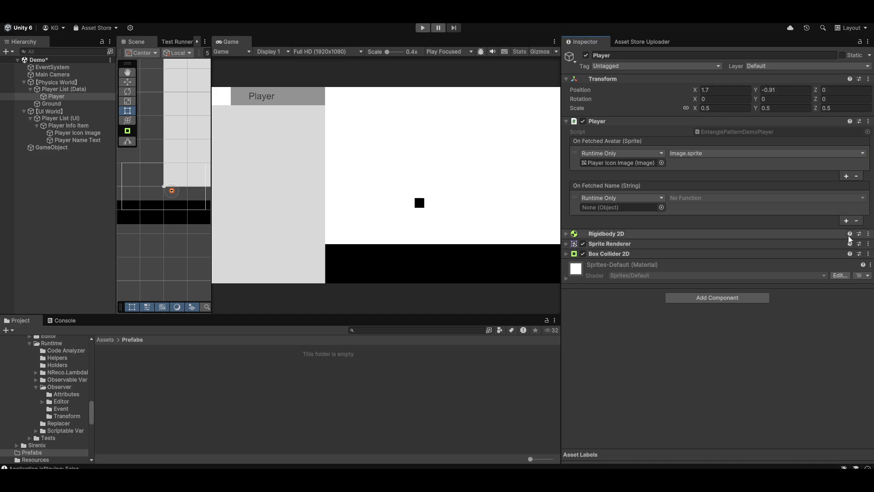
{"action": "left_click_drag", "start_coordinate": [75, 140], "coordinate": [619, 207]}
{"action": "left_click", "coordinate": [720, 197]}
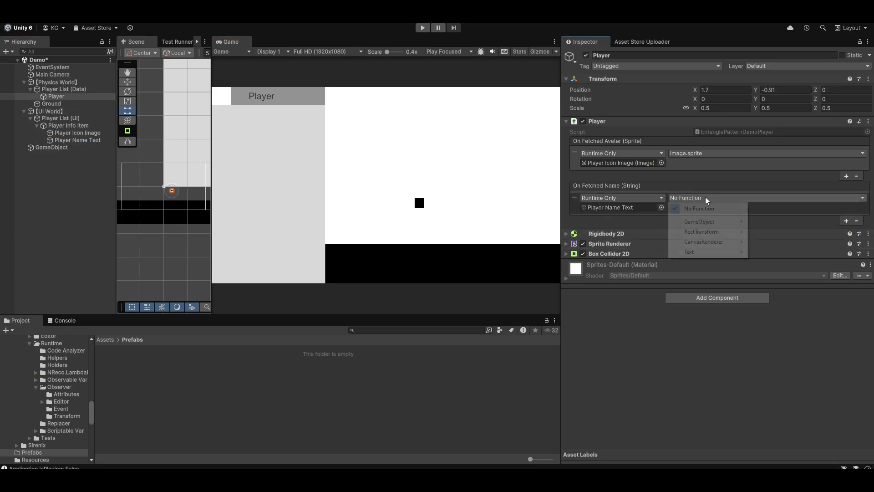
{"action": "mouse_move", "coordinate": [722, 254]}
{"action": "left_click", "coordinate": [774, 54]}
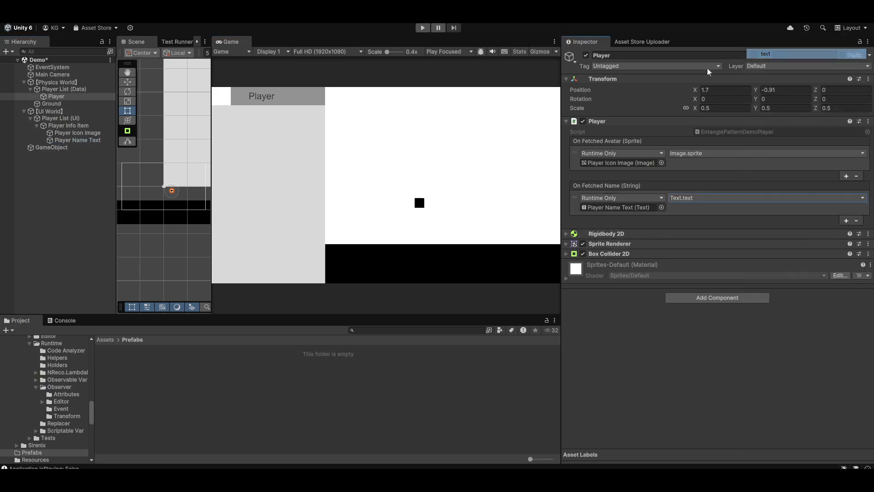
Run the scene, stop it and run it again to check the avatar and name bindings
{"action": "left_click", "coordinate": [423, 28]}
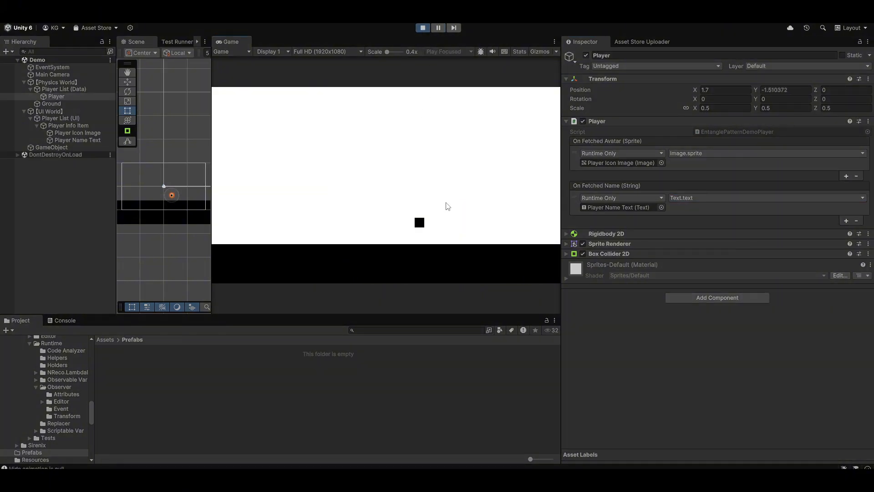
{"action": "left_click", "coordinate": [423, 28]}
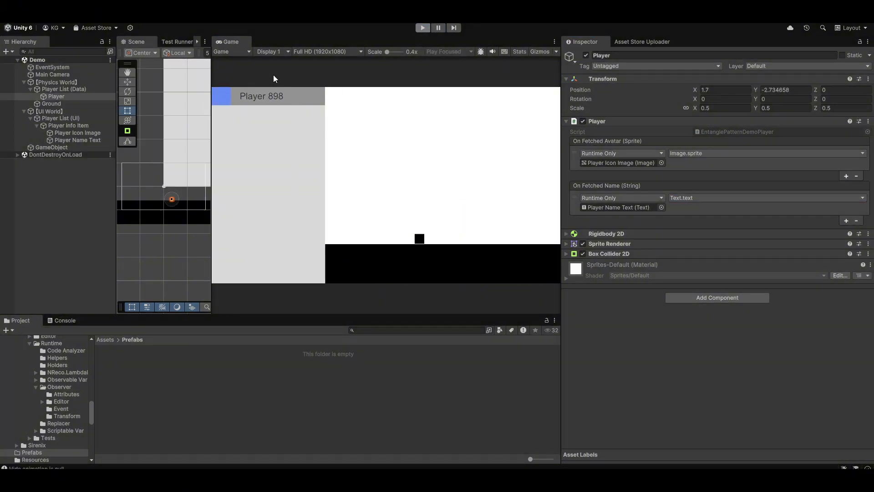
{"action": "left_click", "coordinate": [422, 28]}
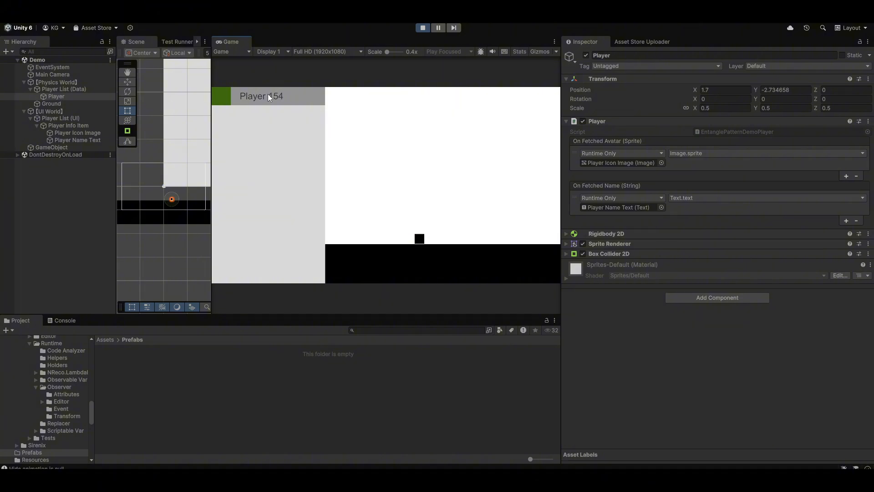
Duplicate the Player three times in Play mode, check the Player Info Item and exit Play mode
{"action": "left_click", "coordinate": [71, 95]}
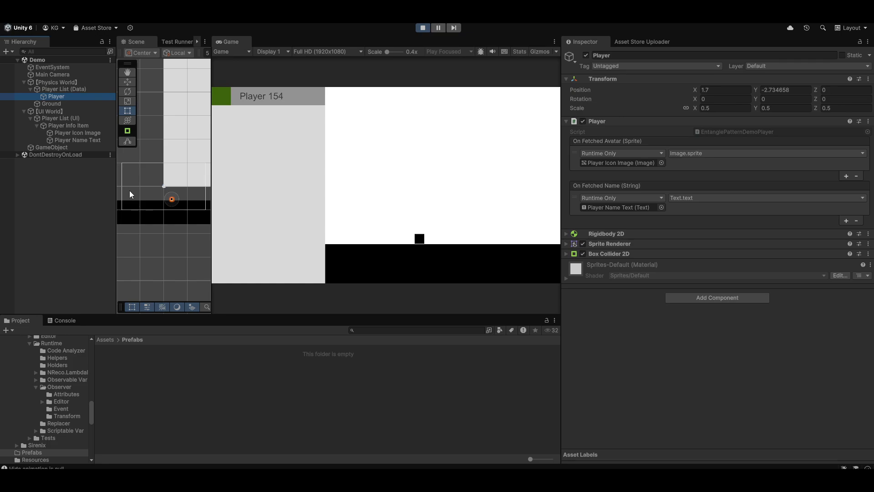
{"action": "key", "text": "ctrl+d"}
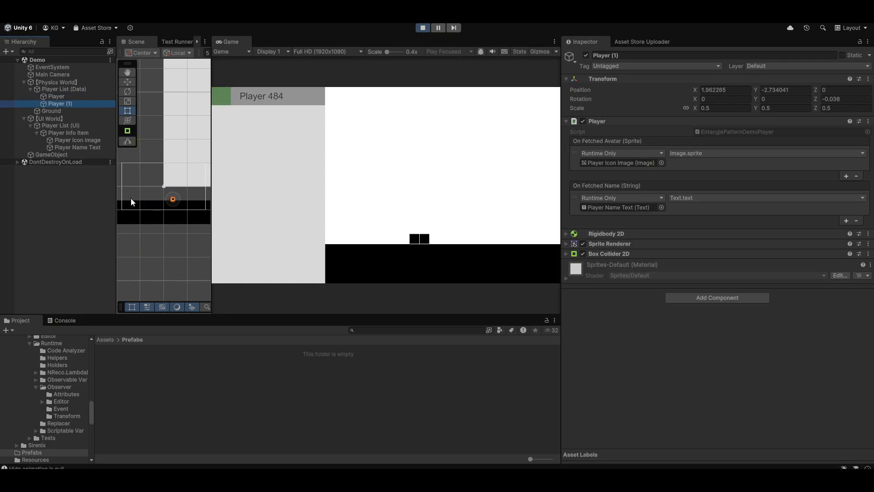
{"action": "key", "text": "ctrl+d"}
{"action": "key", "text": "ctrl+d"}
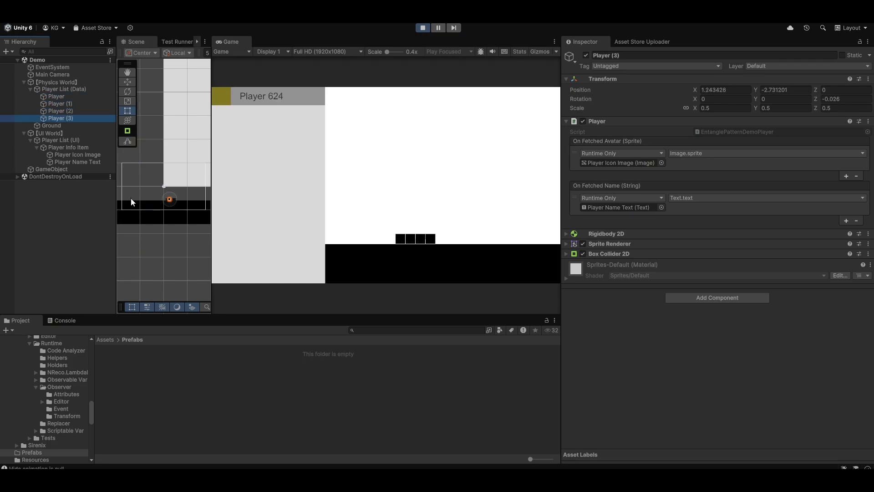
{"action": "left_click", "coordinate": [83, 148]}
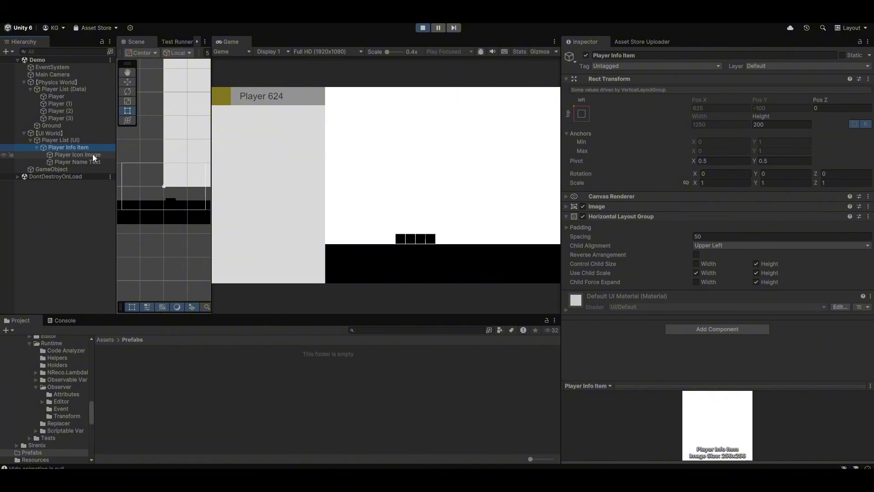
{"action": "left_click", "coordinate": [425, 27]}
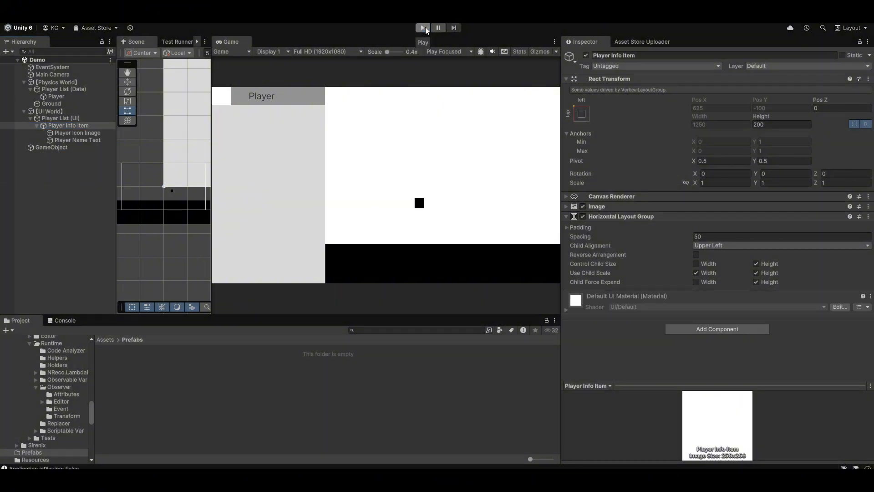
{"action": "left_click", "coordinate": [66, 97]}
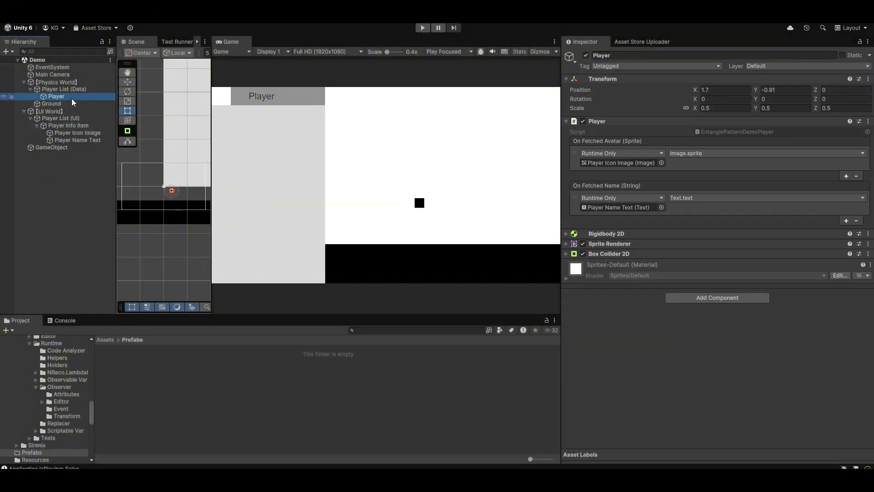
{"action": "left_click", "coordinate": [82, 126], "text": "ctrl"}
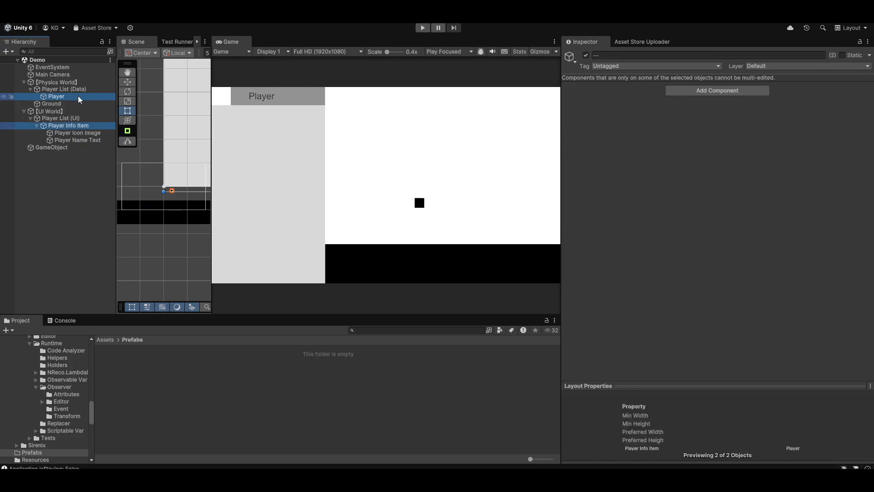
{"action": "left_click", "coordinate": [85, 95]}
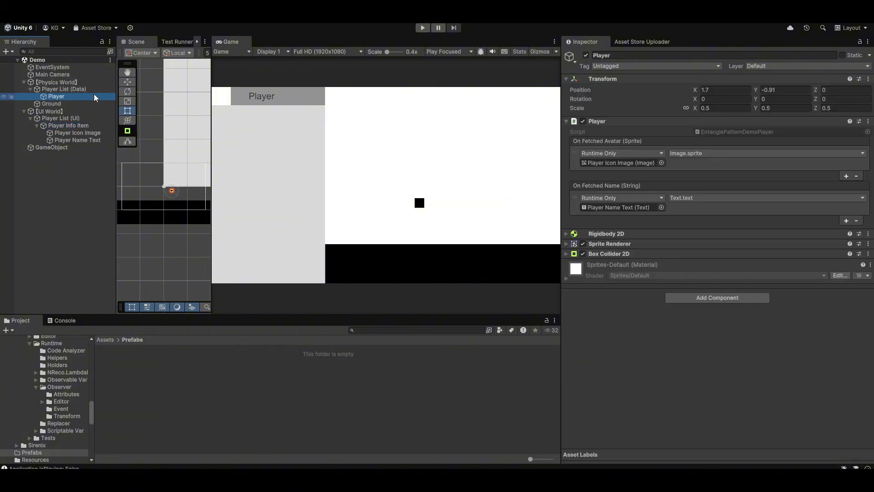
{"action": "left_click", "coordinate": [78, 126], "text": "ctrl"}
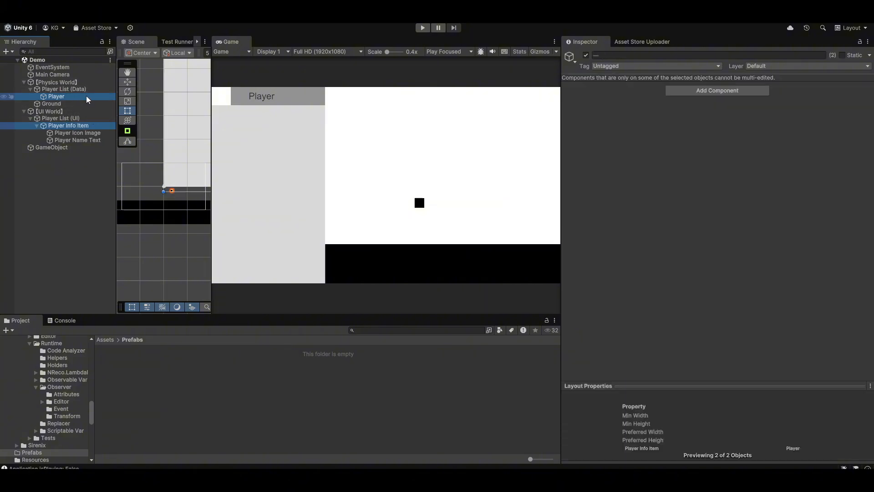
{"action": "right_click", "coordinate": [87, 96]}
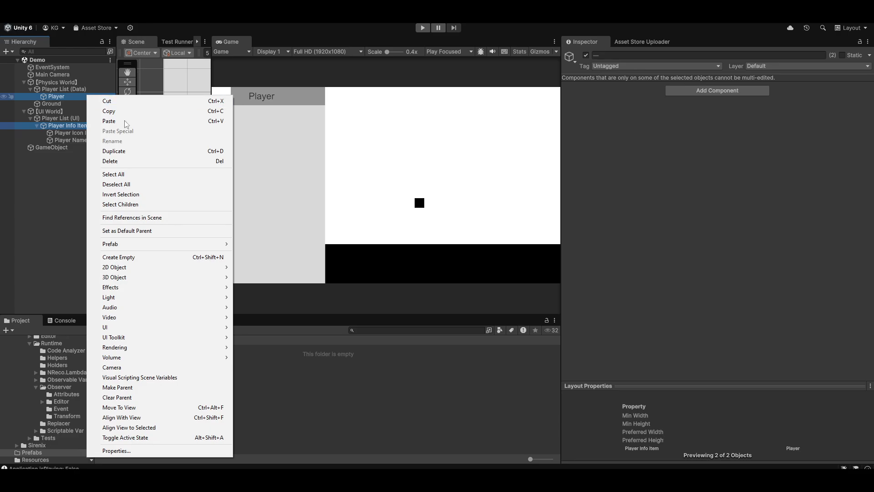
Select Player and Player Info Item together and start Create Entangled Prefab for them
{"action": "left_click", "coordinate": [63, 96]}
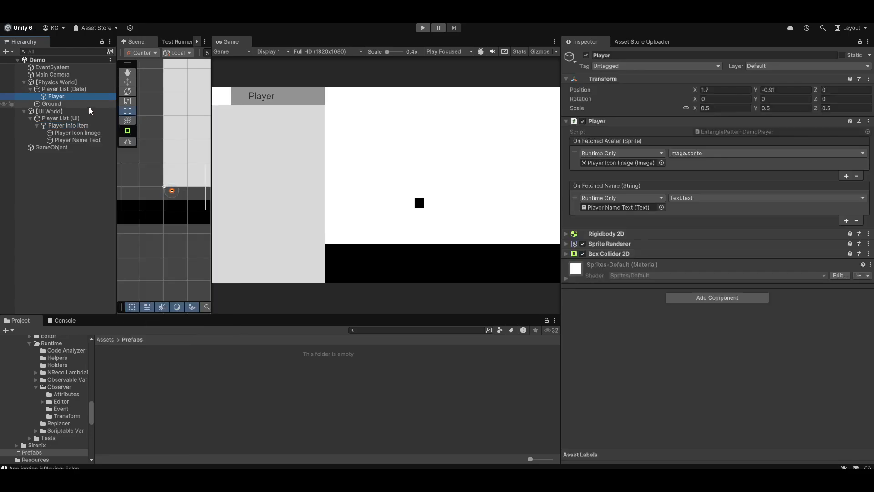
{"action": "left_click", "coordinate": [77, 124], "text": "ctrl"}
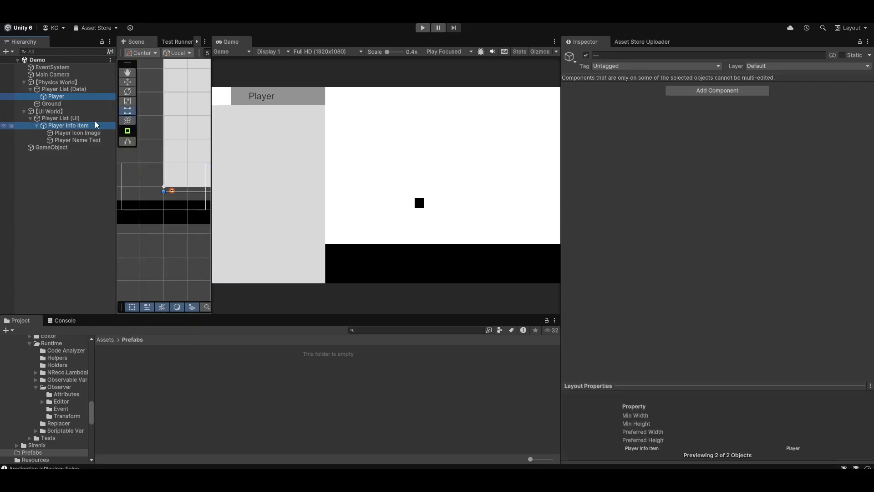
{"action": "right_click", "coordinate": [92, 96]}
{"action": "mouse_move", "coordinate": [201, 246]}
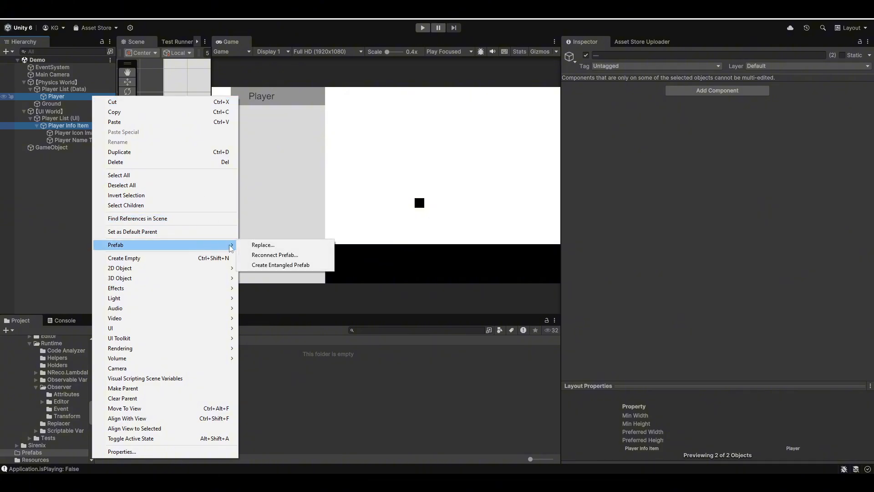
{"action": "left_click", "coordinate": [319, 265]}
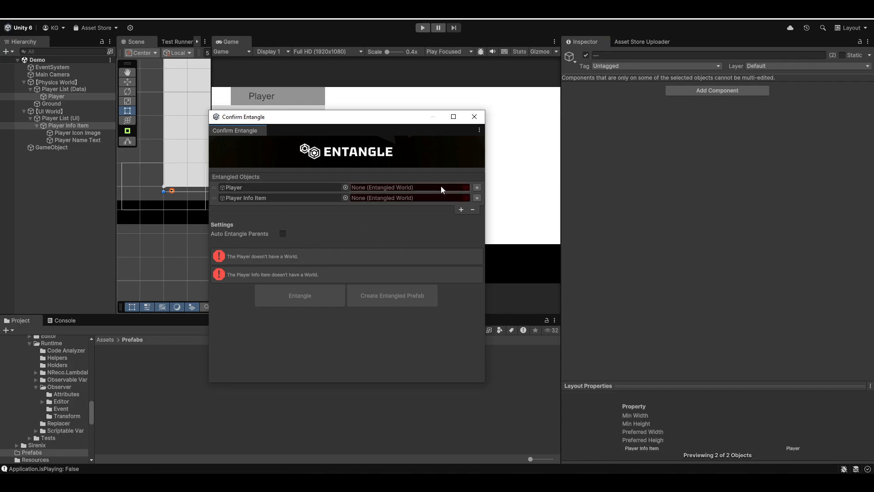
Assign the Data world to Player and the UI world to Player Info Item in the entangled objects list
{"action": "left_click", "coordinate": [468, 188]}
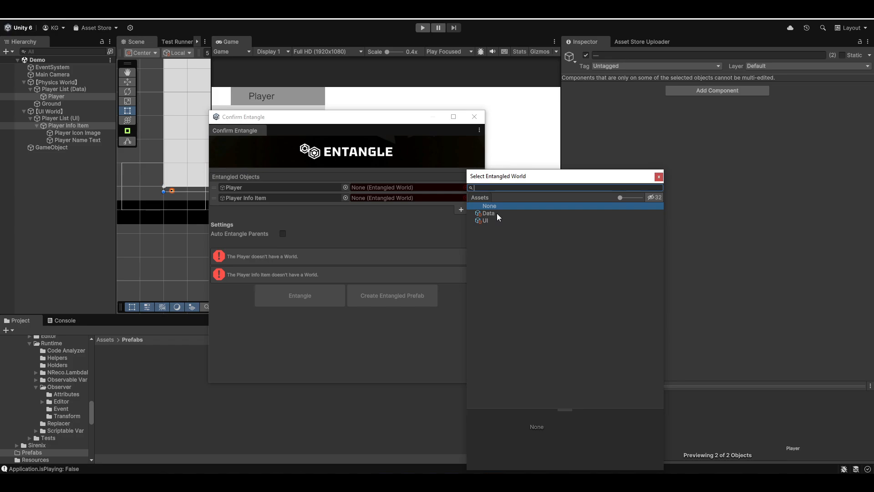
{"action": "double_click", "coordinate": [497, 213]}
{"action": "left_click", "coordinate": [466, 198]}
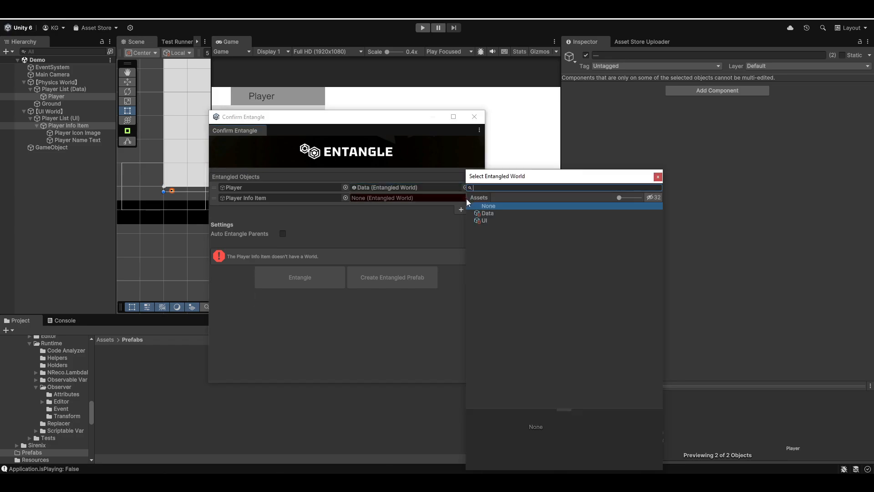
{"action": "double_click", "coordinate": [493, 222]}
{"action": "left_click", "coordinate": [271, 198]}
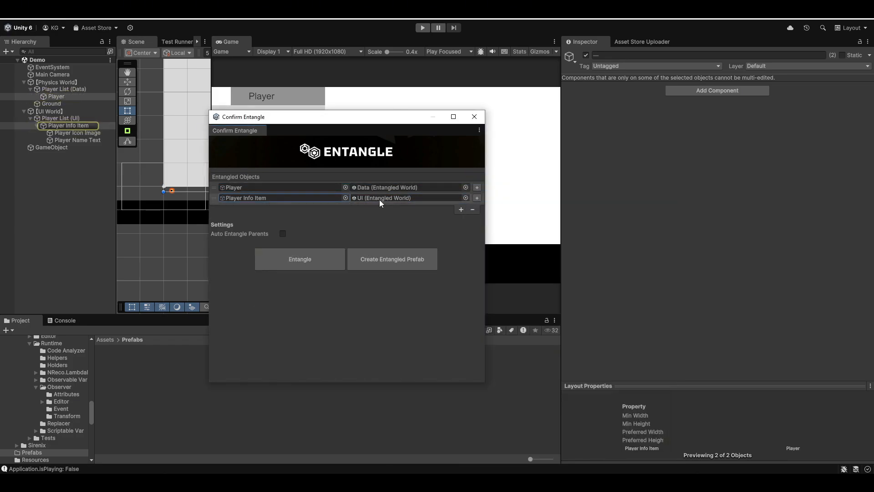
Enable Auto Entangle Parents, create the entangled prefab and choose the project's Prefabs folder as its save location
{"action": "left_click", "coordinate": [283, 234]}
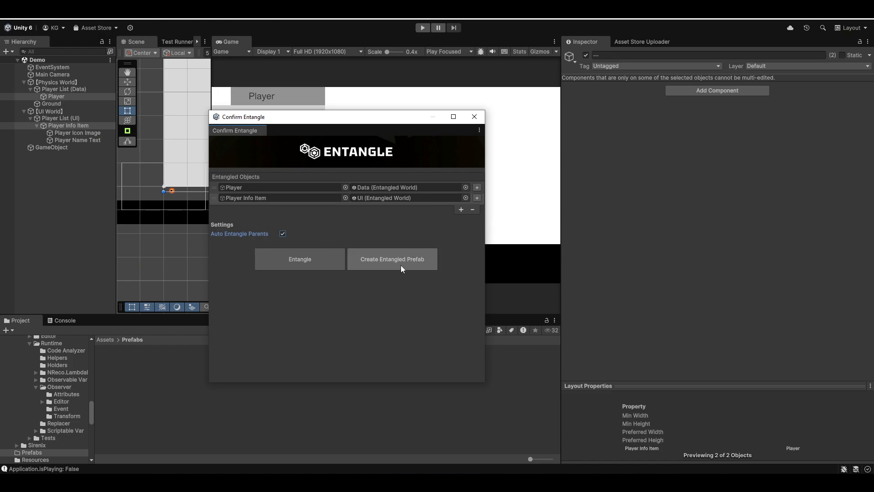
{"action": "left_click", "coordinate": [413, 267]}
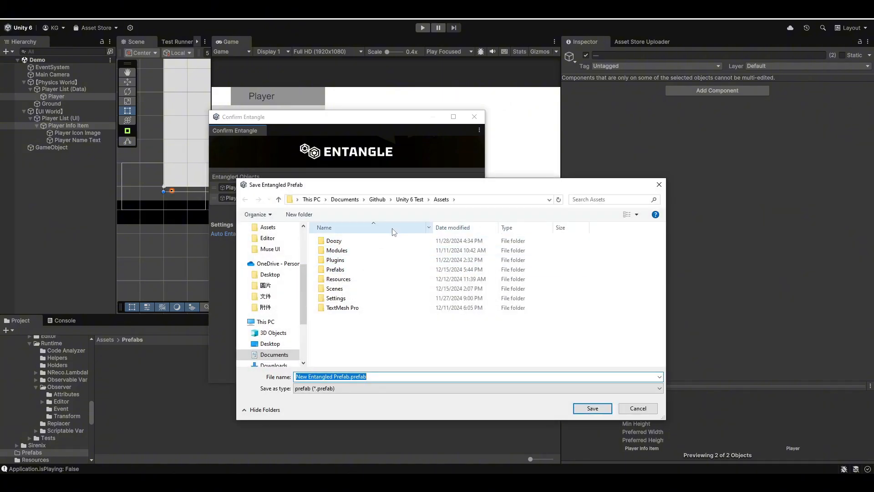
{"action": "left_click_drag", "start_coordinate": [410, 185], "coordinate": [527, 180]}
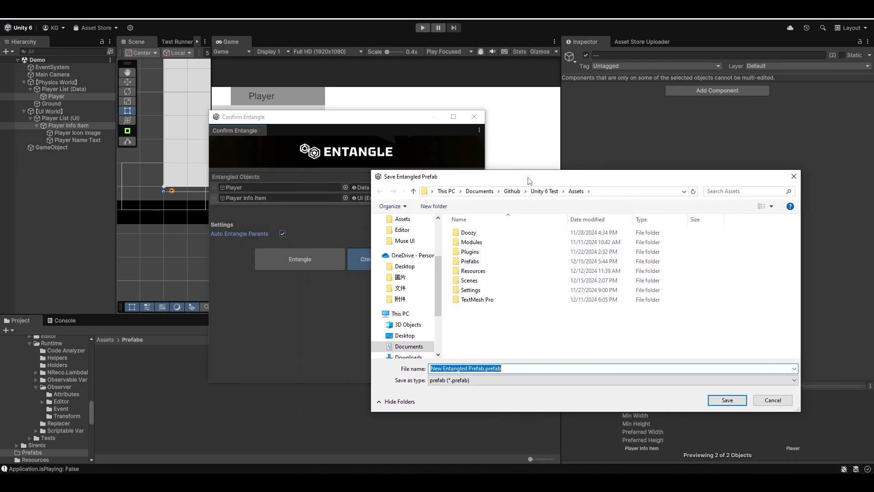
{"action": "left_click", "coordinate": [479, 262]}
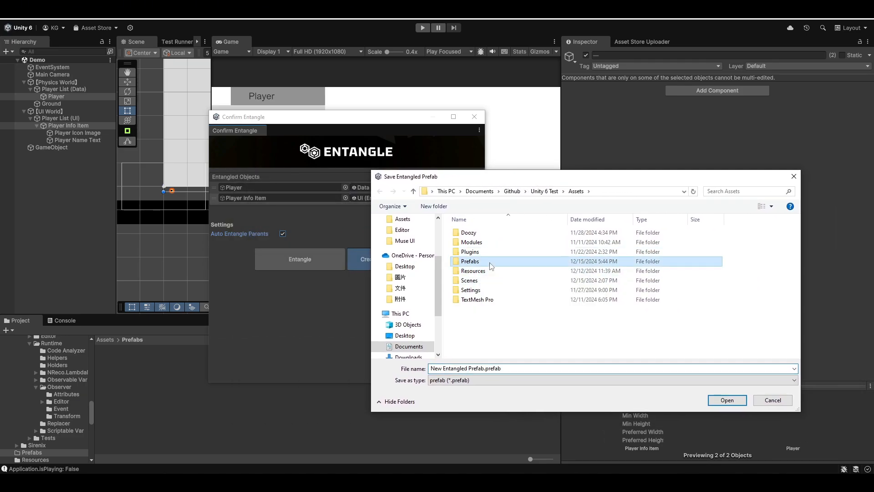
{"action": "double_click", "coordinate": [479, 263]}
Create a folder named Player inside the Prefabs folder and open it
{"action": "right_click", "coordinate": [503, 288]}
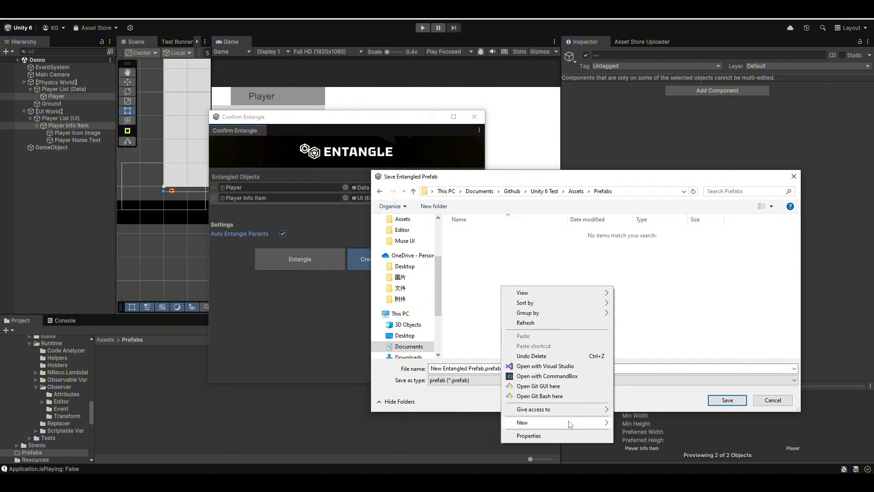
{"action": "mouse_move", "coordinate": [569, 423]}
{"action": "left_click", "coordinate": [640, 359]}
{"action": "type", "text": "pLA"}
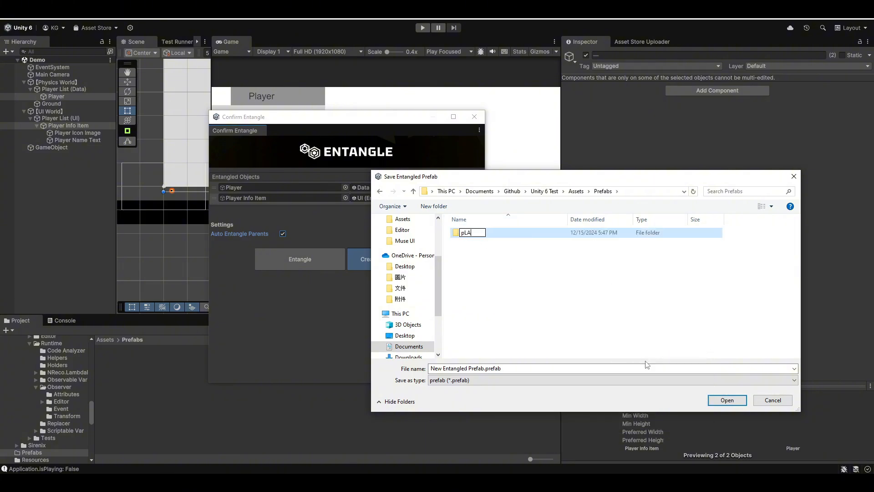
{"action": "key", "text": "BackSpace"}
{"action": "key", "text": "BackSpace"}
{"action": "type", "text": "Player"}
{"action": "key", "text": "Return"}
{"action": "key", "text": "Return"}
Save the entangled prefab as Entangled Player.prefab in the Player folder
{"action": "left_click", "coordinate": [470, 367]}
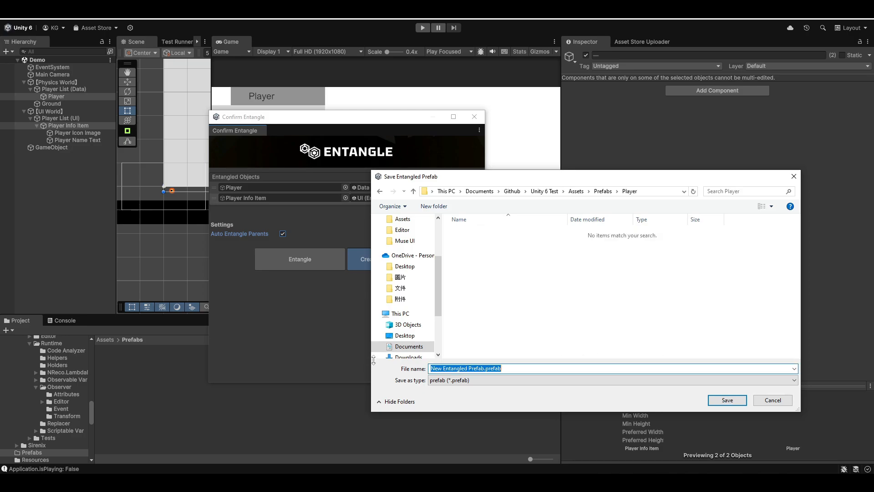
{"action": "left_click", "coordinate": [492, 369]}
{"action": "left_click_drag", "start_coordinate": [492, 370], "coordinate": [431, 368]}
{"action": "type", "text": "Entangled"}
{"action": "type", "text": " Player"}
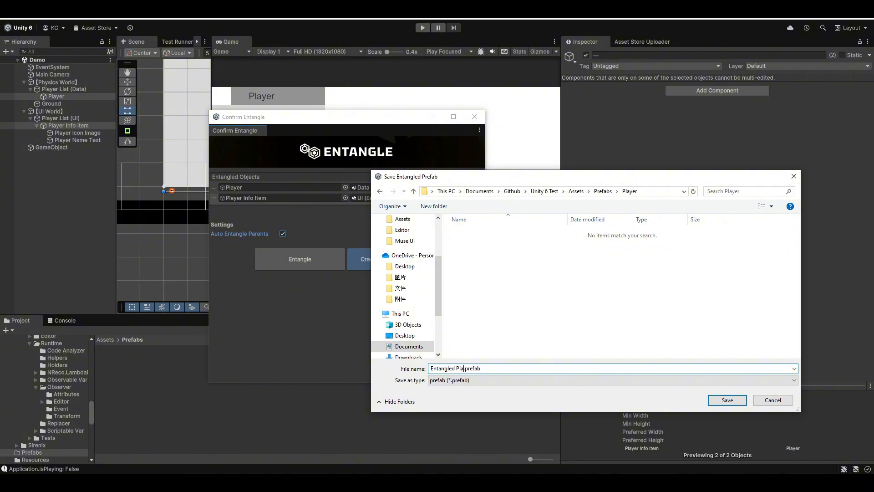
{"action": "left_click", "coordinate": [737, 402]}
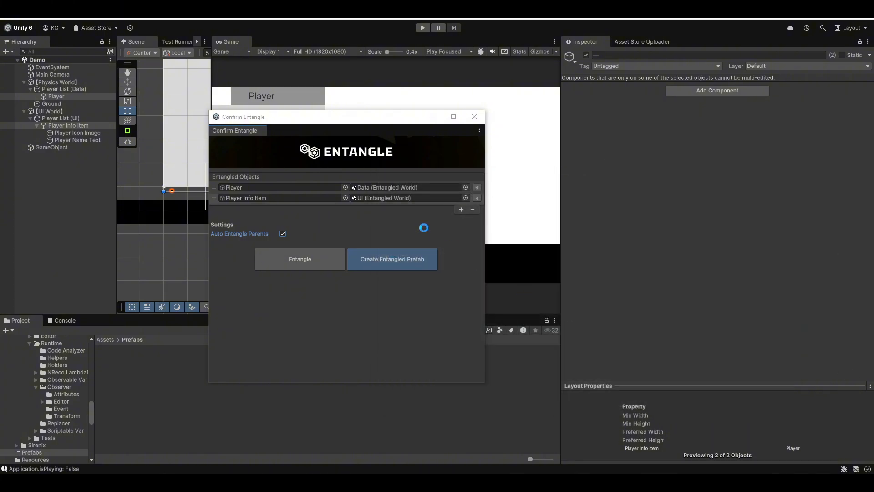
Compare the Entangled Transform components and counterparts of Player and Player Info Item in the scene
{"action": "left_click", "coordinate": [85, 97]}
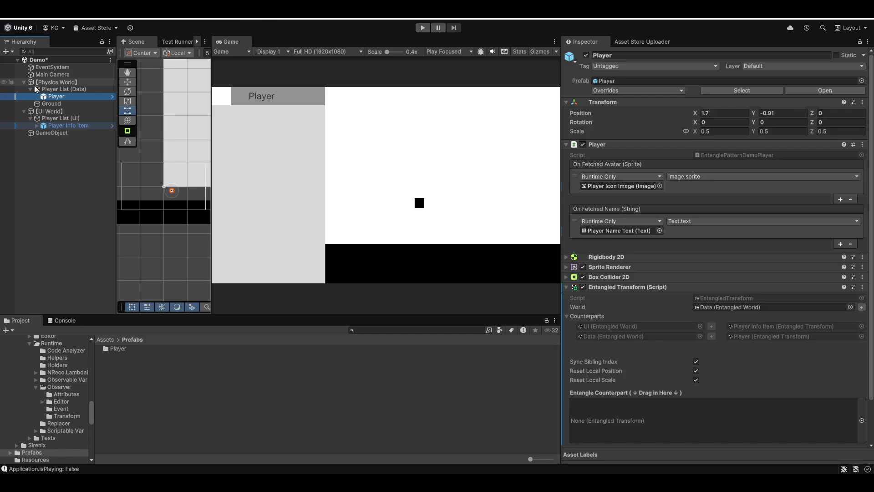
{"action": "left_click", "coordinate": [75, 125]}
{"action": "left_click", "coordinate": [78, 96]}
{"action": "left_click", "coordinate": [78, 126]}
{"action": "left_click", "coordinate": [57, 96]}
{"action": "left_click", "coordinate": [85, 125]}
{"action": "left_click", "coordinate": [86, 96]}
{"action": "left_click", "coordinate": [79, 126]}
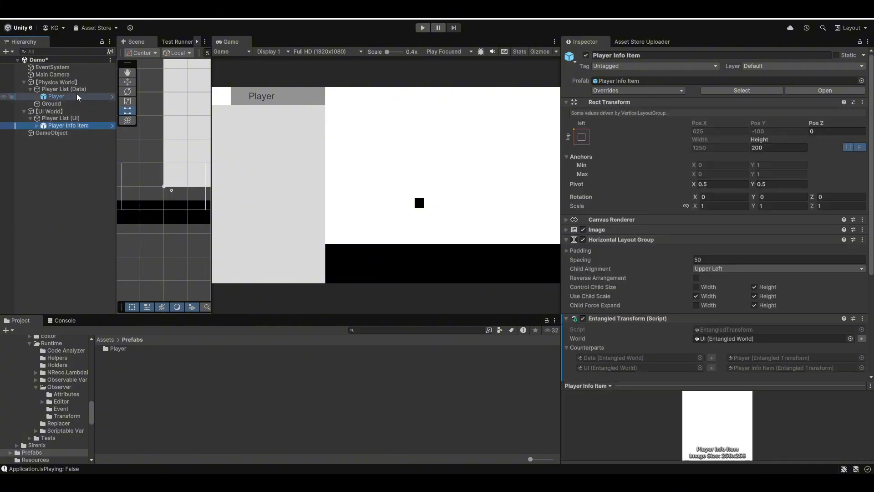
{"action": "left_click", "coordinate": [77, 96]}
{"action": "scroll", "coordinate": [682, 151], "scroll_direction": "down", "scroll_amount": 2}
{"action": "scroll", "coordinate": [682, 151], "scroll_direction": "up", "scroll_amount": 2}
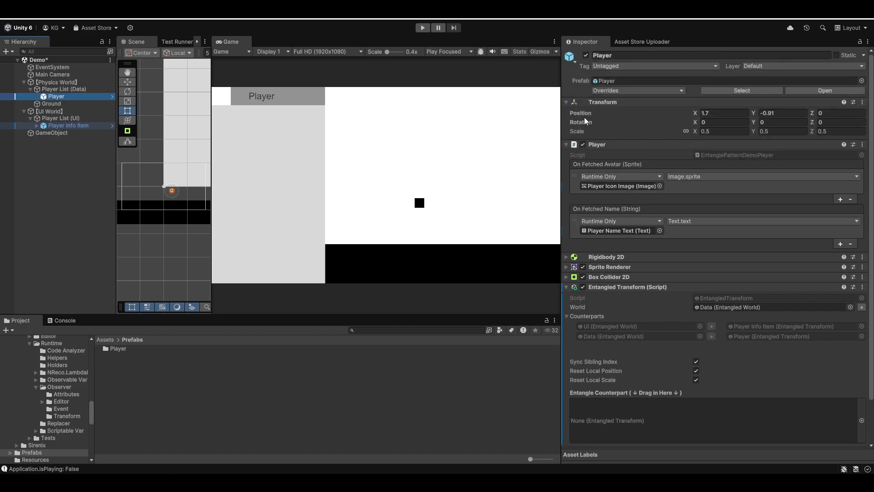
Run the scene and duplicate Player three times in Play mode to test the entanglement
{"action": "left_click", "coordinate": [419, 30]}
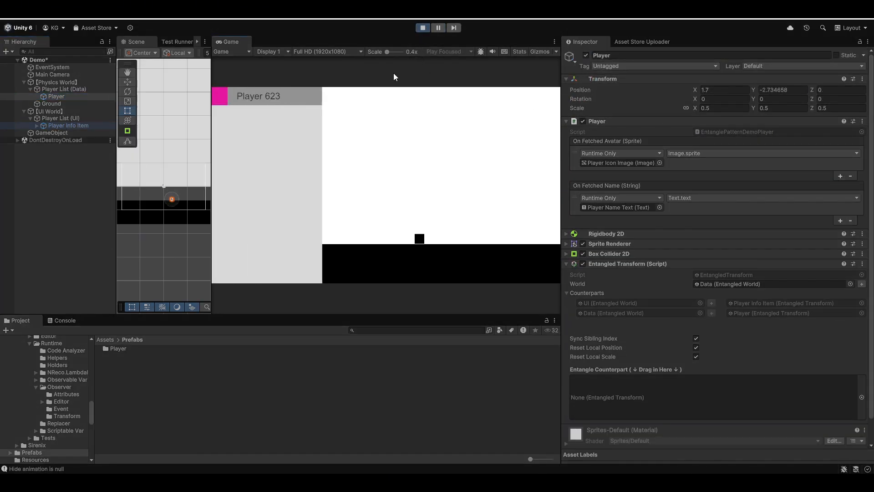
{"action": "left_click", "coordinate": [99, 97]}
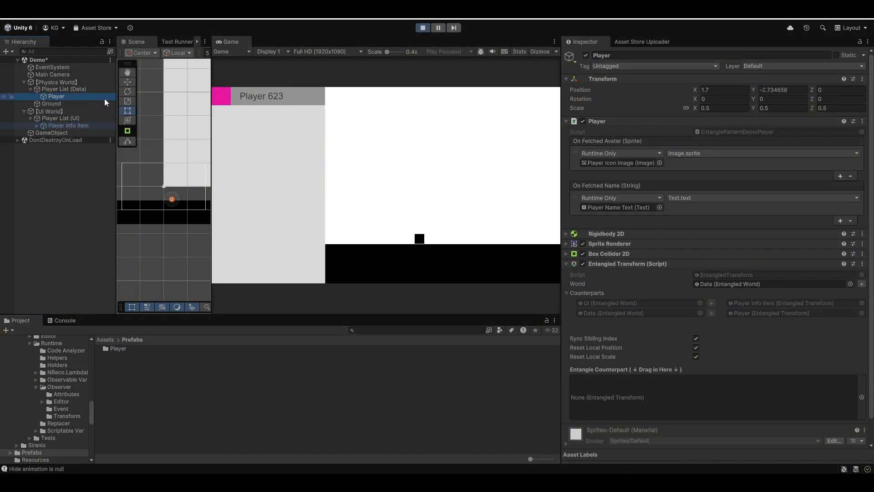
{"action": "key", "text": "ctrl+d"}
{"action": "key", "text": "ctrl+d"}
{"action": "key", "text": "ctrl+d"}
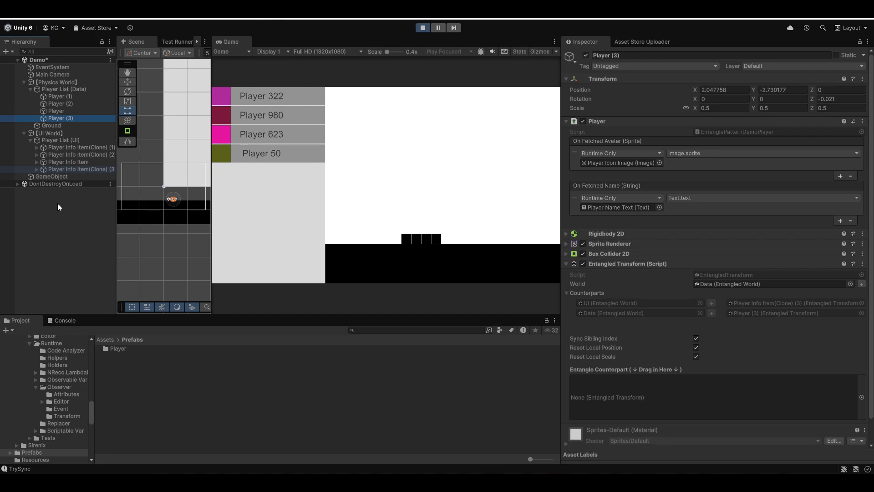
Duplicate Player Info Item five times to test syncing from the UI side and exit Play mode
{"action": "left_click", "coordinate": [83, 162]}
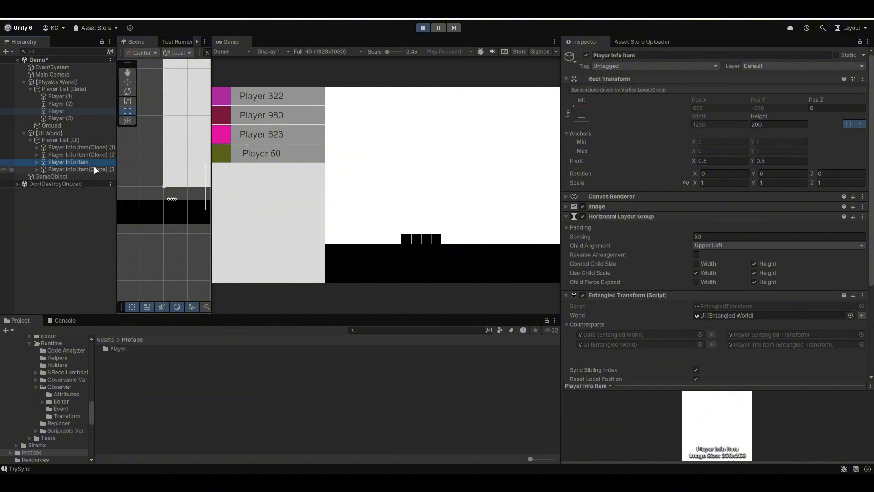
{"action": "key", "text": "ctrl+d"}
{"action": "key", "text": "ctrl+d"}
{"action": "key", "text": "ctrl+d"}
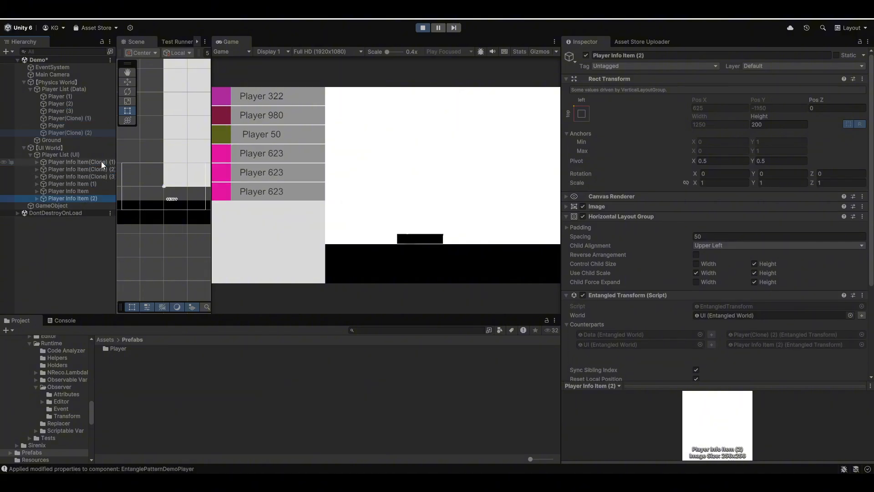
{"action": "key", "text": "ctrl+d"}
{"action": "key", "text": "ctrl+d"}
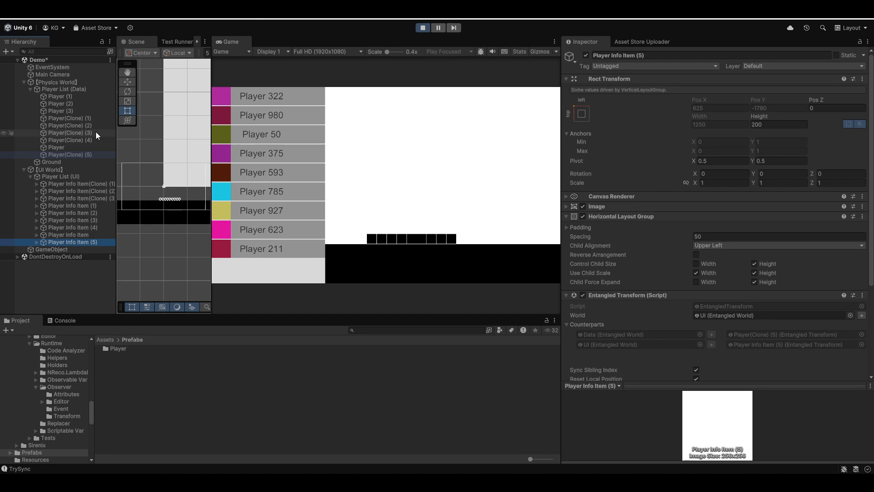
{"action": "left_click", "coordinate": [423, 28]}
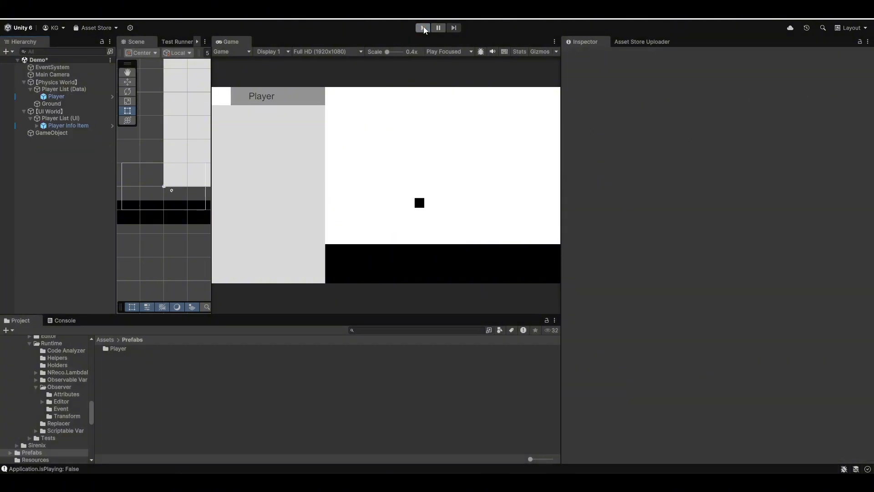
Open the Player prefab folder and examine the Player, Player Info Item and Entangled Player prefabs
{"action": "left_click", "coordinate": [64, 97]}
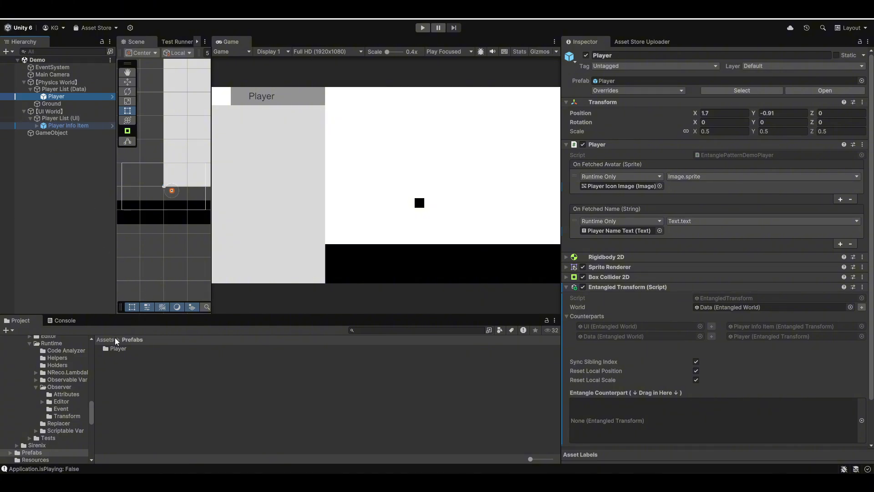
{"action": "double_click", "coordinate": [120, 348]}
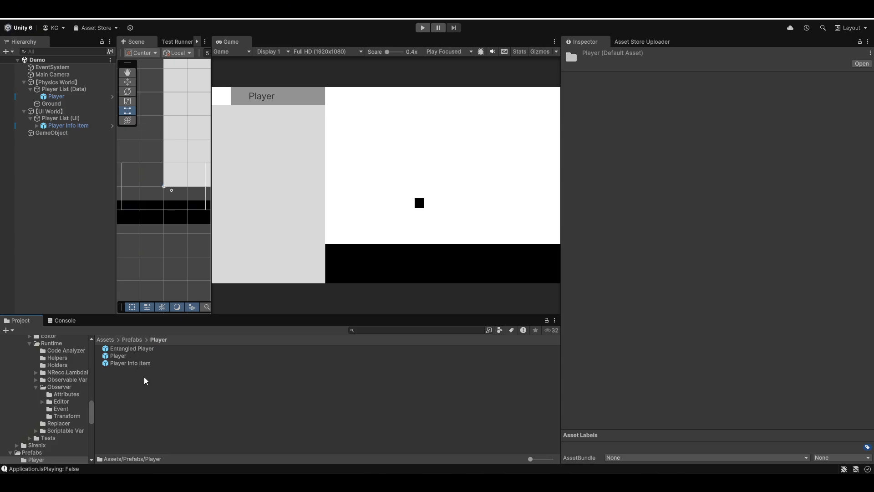
{"action": "left_click", "coordinate": [135, 357]}
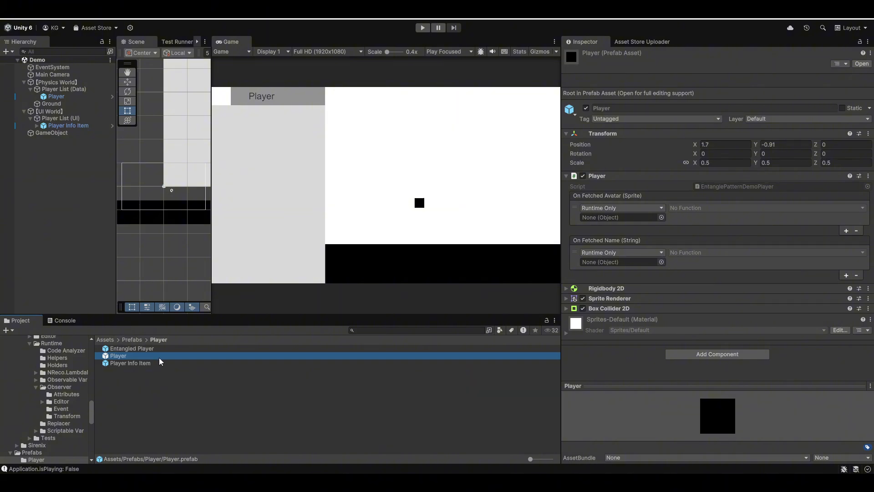
{"action": "left_click", "coordinate": [149, 364]}
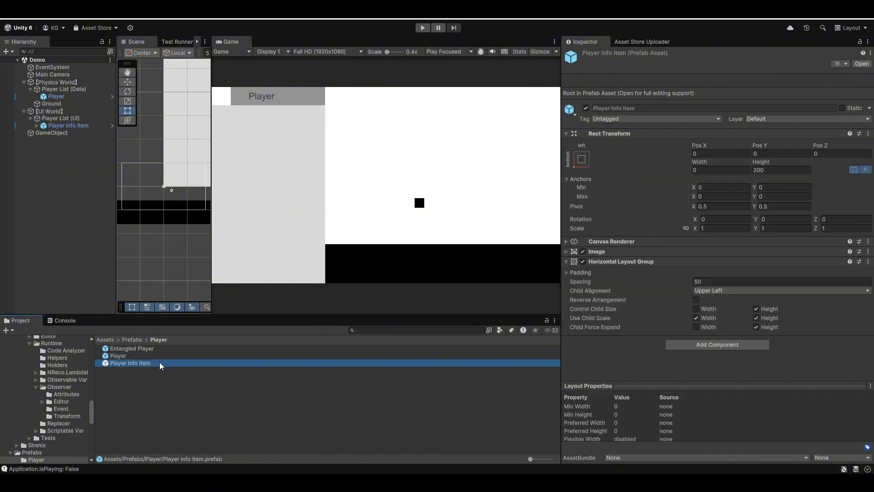
{"action": "left_click", "coordinate": [146, 350]}
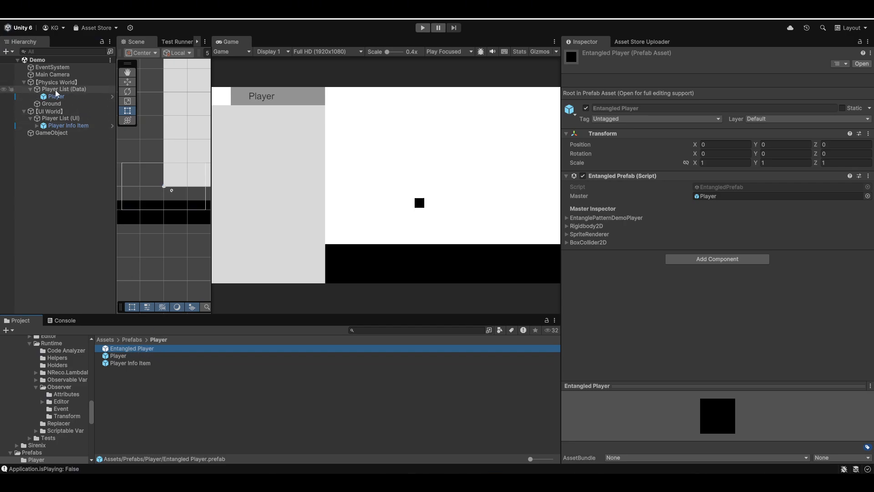
Check the entangled Data and UI player lists and add an Entangled Player prefab instance under Player List (Data)
{"action": "left_click", "coordinate": [73, 89]}
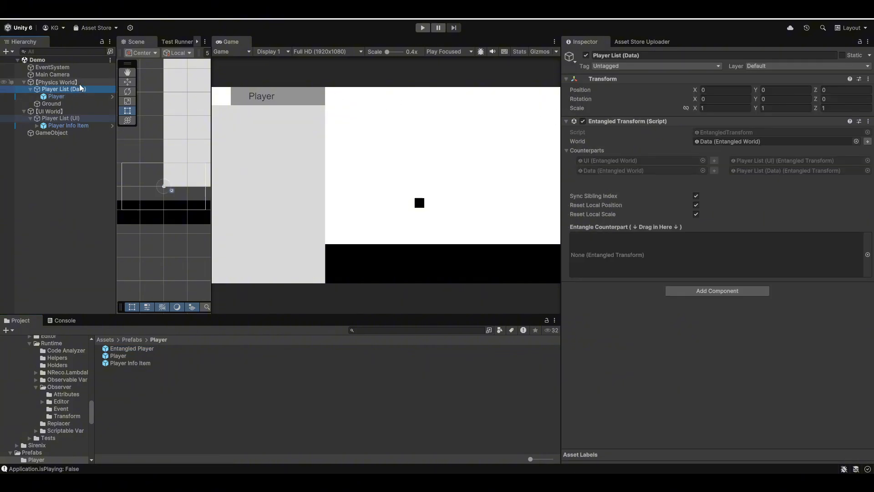
{"action": "left_click", "coordinate": [73, 118]}
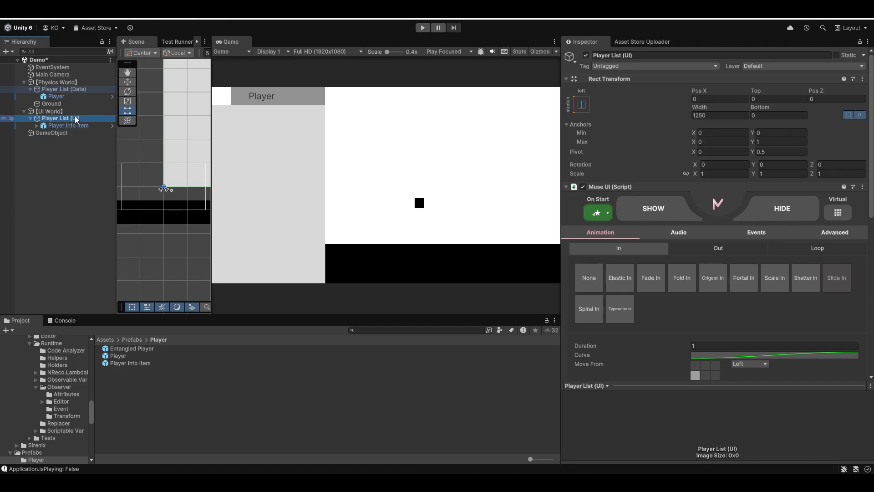
{"action": "left_click", "coordinate": [80, 89]}
{"action": "left_click", "coordinate": [85, 118]}
{"action": "left_click_drag", "start_coordinate": [159, 349], "coordinate": [79, 89]}
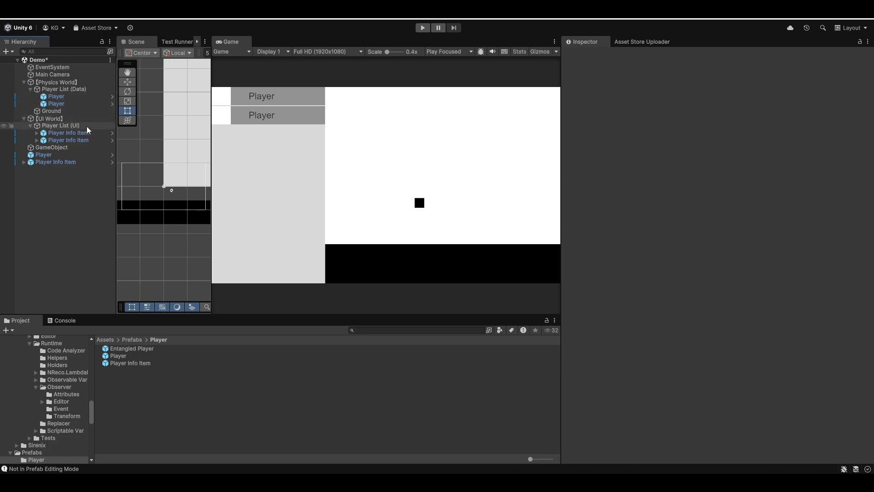
Examine the EntanglePatternDemoPlayer and Rigidbody2D settings in the Entangled Player prefab's Master Inspector
{"action": "left_click", "coordinate": [150, 348]}
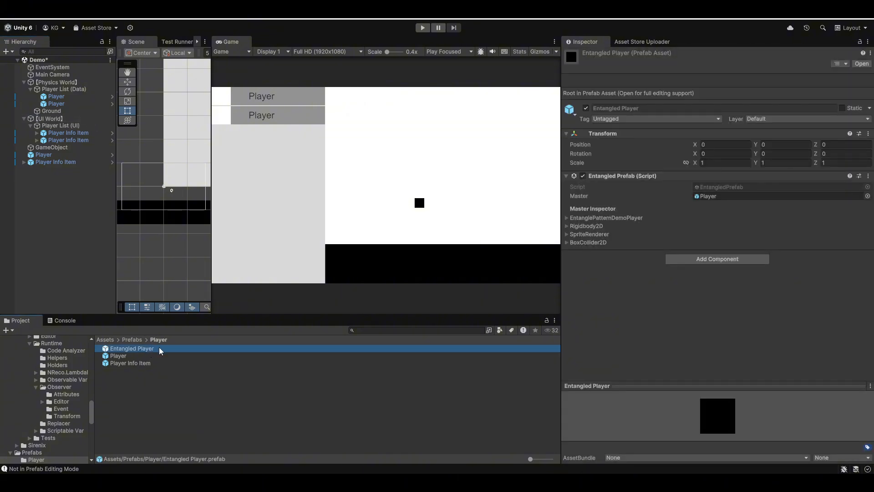
{"action": "left_click", "coordinate": [595, 218]}
{"action": "left_click", "coordinate": [581, 322]}
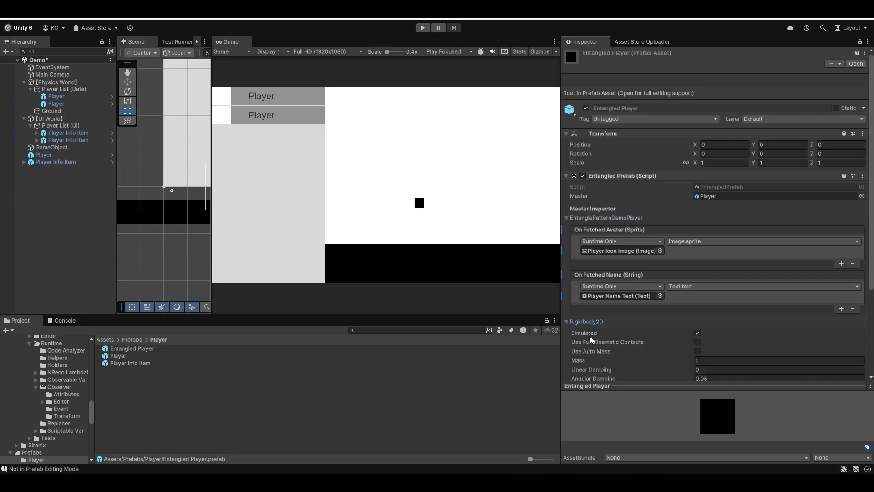
{"action": "scroll", "coordinate": [602, 327], "scroll_direction": "down", "scroll_amount": 5}
{"action": "scroll", "coordinate": [601, 326], "scroll_direction": "up", "scroll_amount": 4}
{"action": "left_click", "coordinate": [592, 302]}
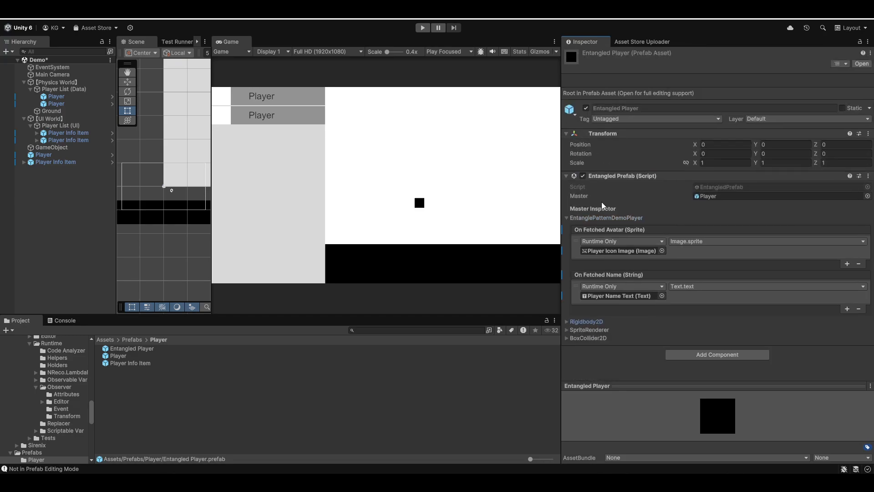
{"action": "left_click", "coordinate": [607, 218]}
{"action": "left_click", "coordinate": [168, 350]}
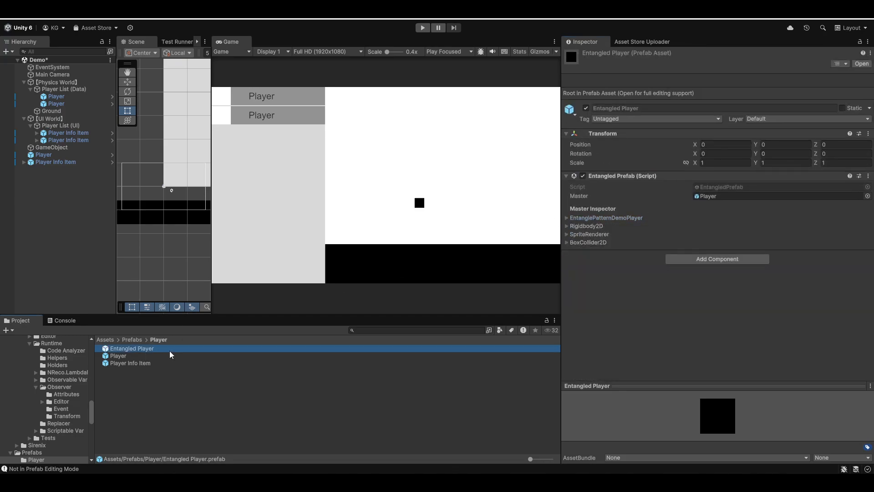
Open the Entangled Player prefab for editing and inspect its Player and Player Info Item children and the avatar event's target
{"action": "double_click", "coordinate": [165, 349]}
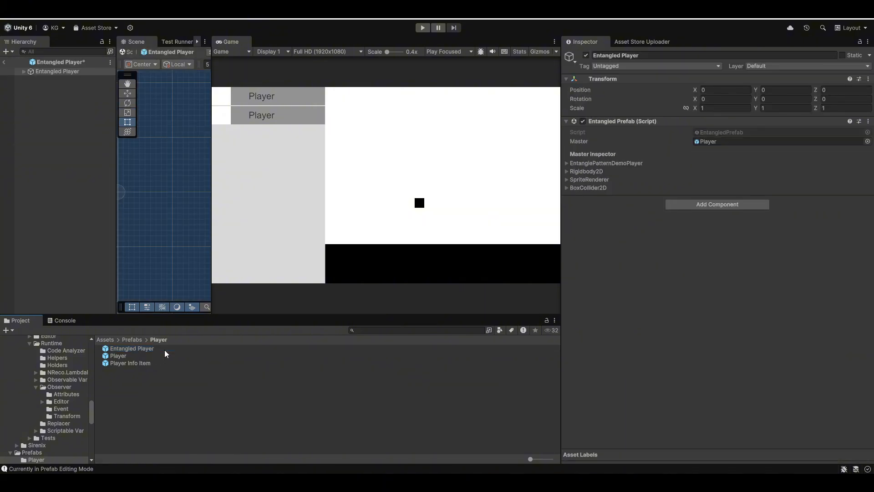
{"action": "left_click", "coordinate": [28, 72]}
{"action": "left_click", "coordinate": [22, 72]}
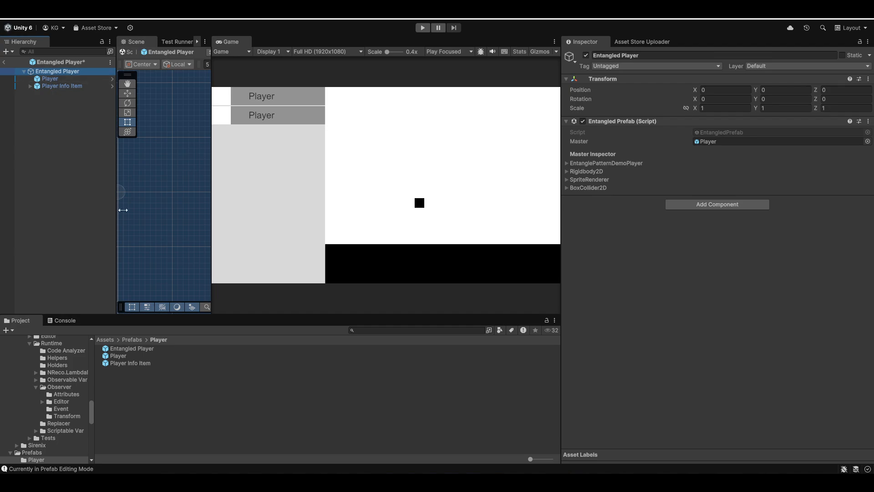
{"action": "left_click", "coordinate": [87, 77]}
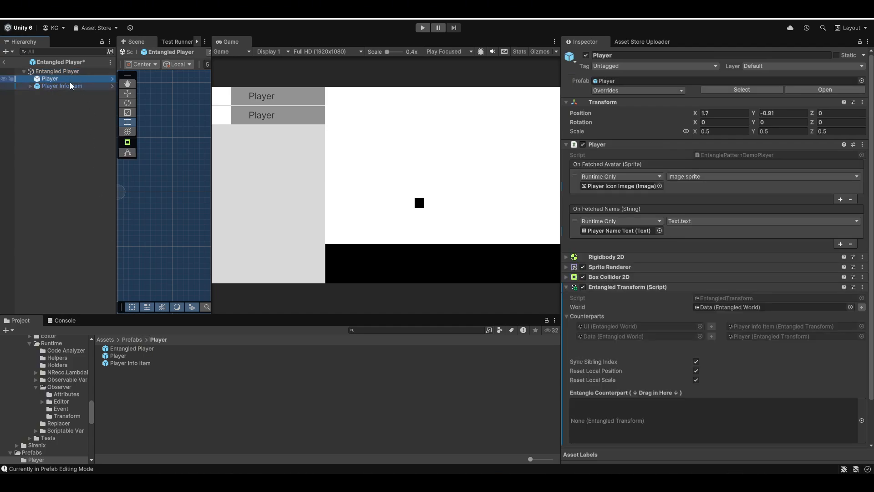
{"action": "left_click", "coordinate": [70, 83]}
{"action": "left_click", "coordinate": [74, 80]}
{"action": "left_click", "coordinate": [649, 184]}
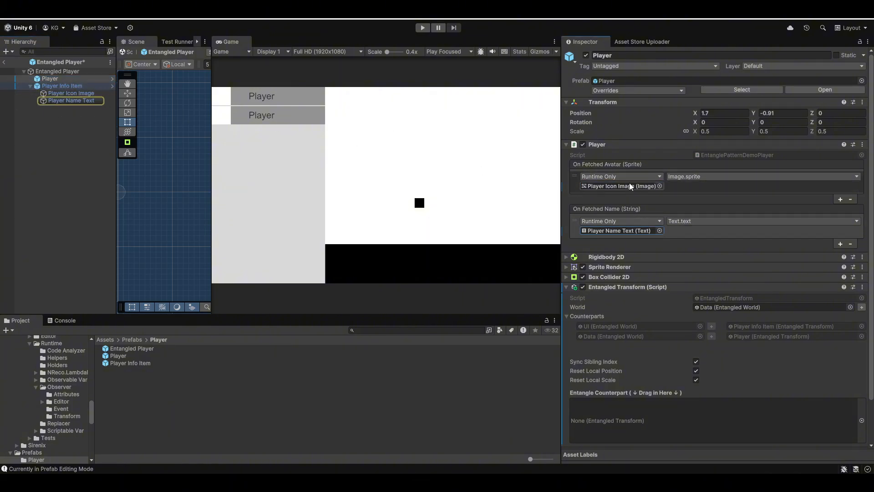
Inspect the Player child's Entangled Transform settings in the Entangled Player prefab and return to the Demo scene
{"action": "left_click", "coordinate": [76, 86]}
{"action": "left_click", "coordinate": [79, 79]}
{"action": "scroll", "coordinate": [704, 236], "scroll_direction": "down", "scroll_amount": 3}
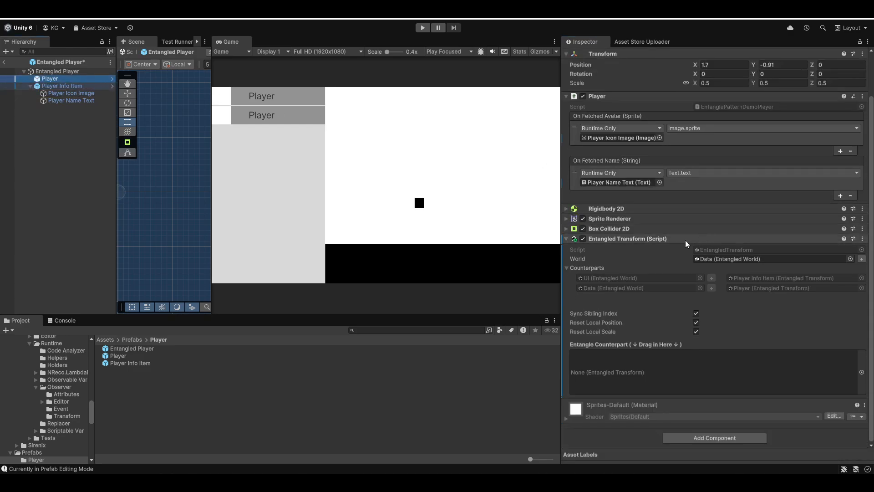
{"action": "key", "text": "Up"}
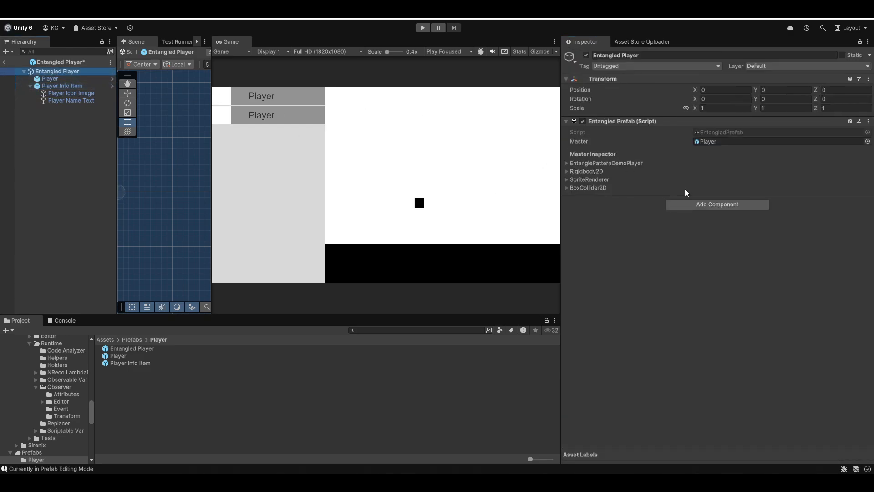
{"action": "left_click", "coordinate": [3, 62]}
{"action": "left_click", "coordinate": [456, 260]}
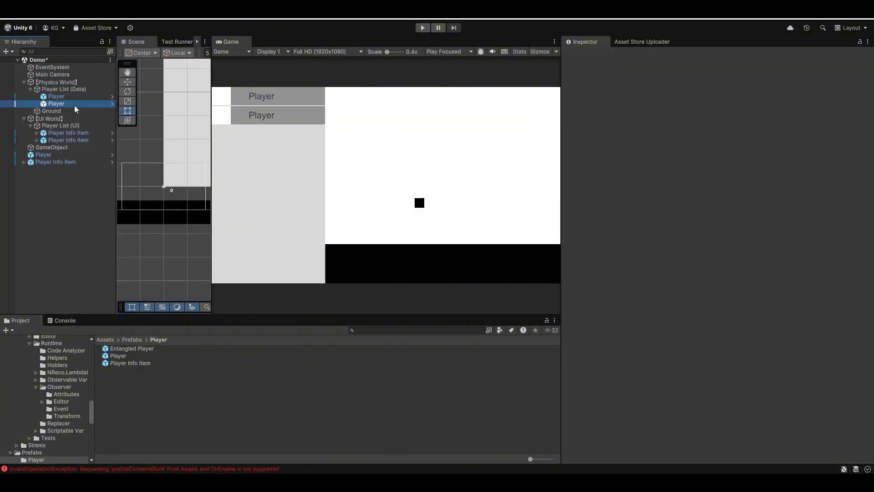
Test-run the scene briefly, stop it, and delete the Player and Player Info Item objects at the scene's root level
{"action": "left_click", "coordinate": [423, 28]}
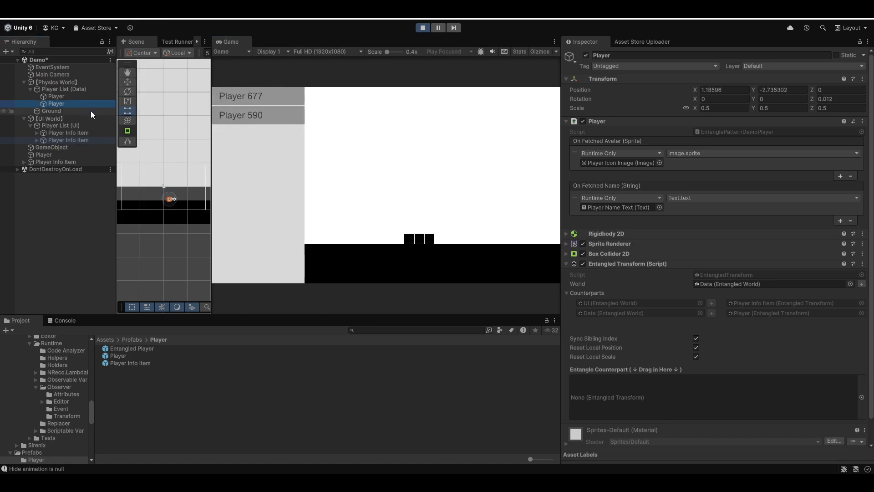
{"action": "left_click", "coordinate": [426, 29]}
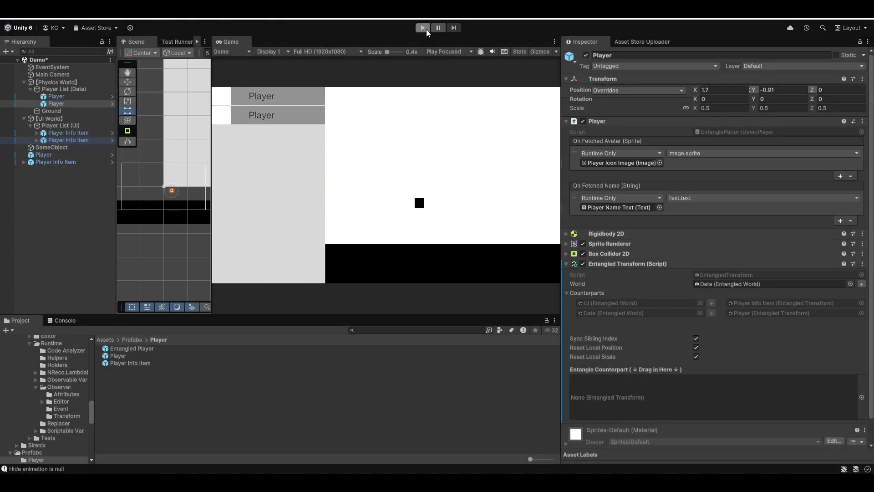
{"action": "left_click", "coordinate": [69, 154]}
{"action": "left_click", "coordinate": [67, 162], "text": "shift"}
{"action": "key", "text": "Delete"}
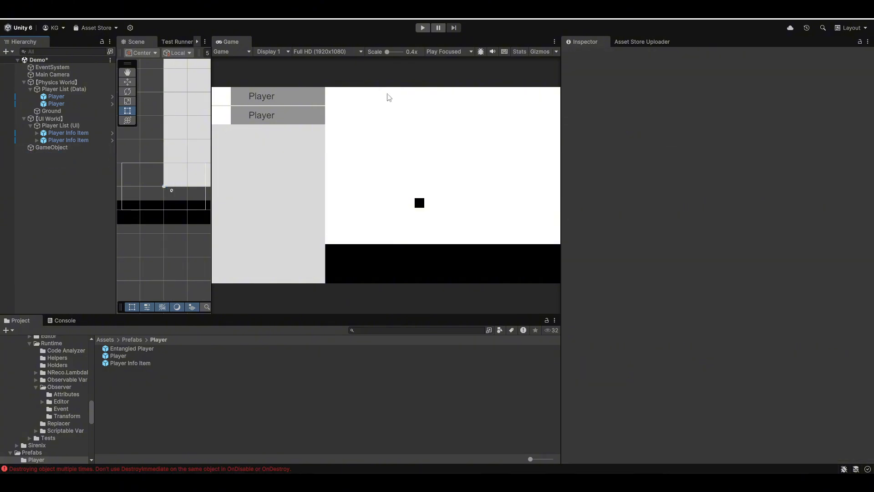
Run the scene and duplicate the entangled players under Player List (Data) to add copies Player (1) through Player (5)
{"action": "left_click", "coordinate": [430, 28]}
{"action": "left_click", "coordinate": [76, 99]}
{"action": "key", "text": "ctrl+d"}
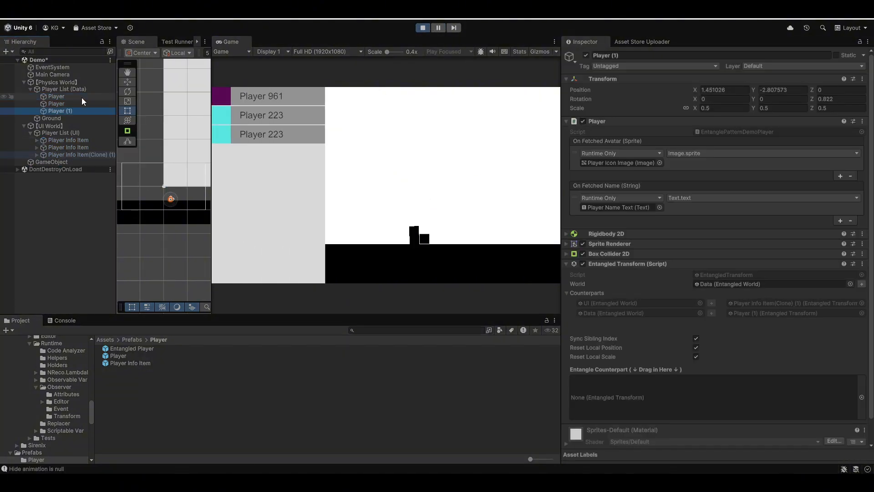
{"action": "key", "text": "ctrl+d"}
{"action": "key", "text": "ctrl+d"}
{"action": "key", "text": "ctrl+d"}
{"action": "key", "text": "ctrl+d"}
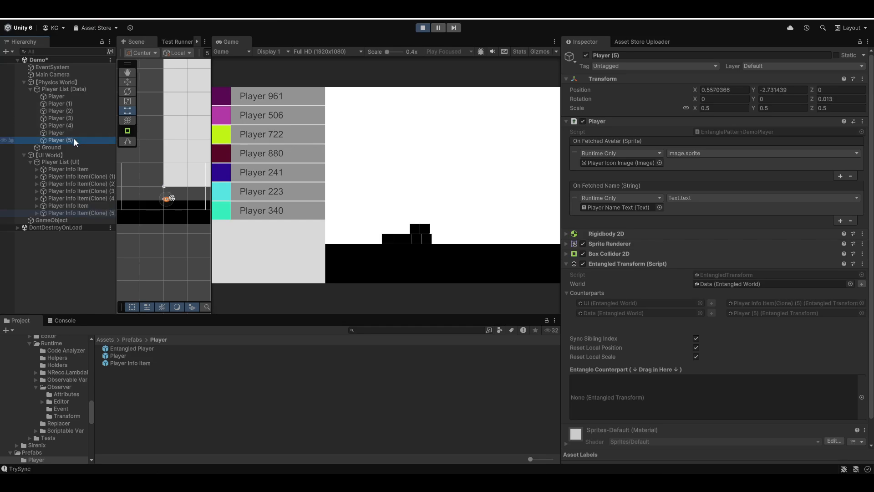
Move Player (5) directly below Player (1) in Player List (Data) and check its Sync Sibling Index option
{"action": "left_click_drag", "start_coordinate": [73, 138], "coordinate": [75, 107]}
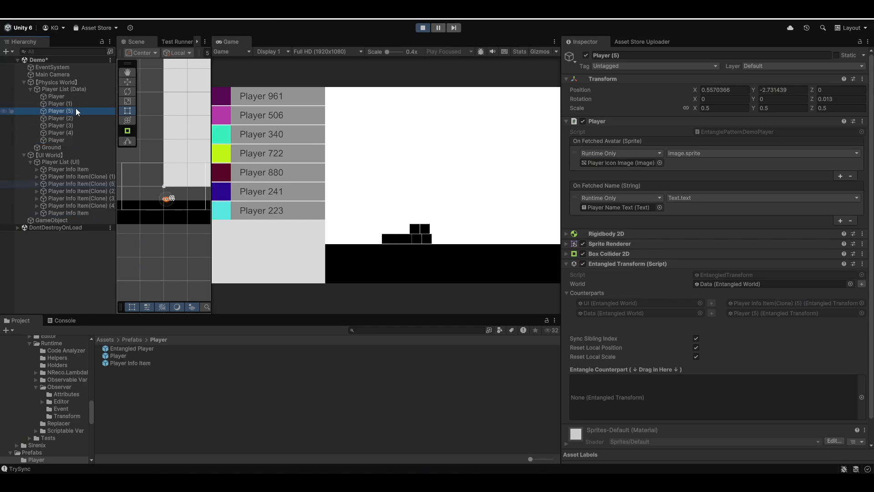
{"action": "scroll", "coordinate": [733, 276], "scroll_direction": "down", "scroll_amount": 3}
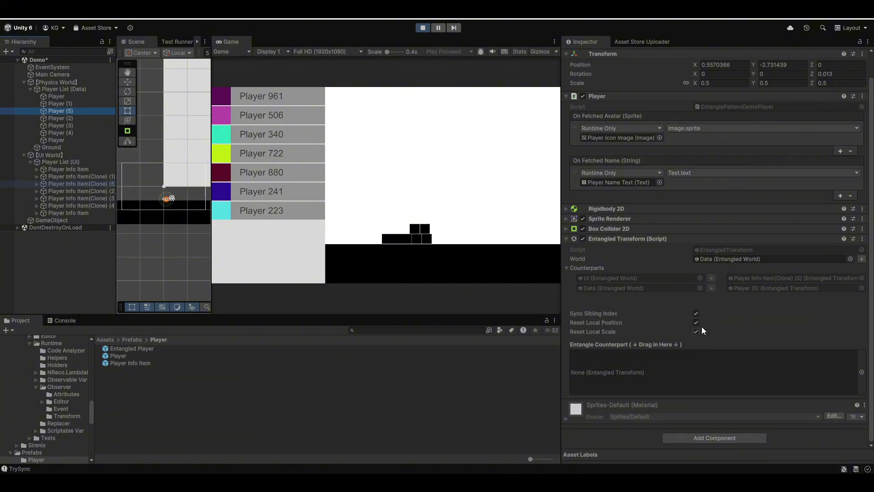
{"action": "left_click", "coordinate": [697, 313]}
Reorder entries in both Player List (UI) and Player List (Data) to test sibling order synchronisation in both directions
{"action": "mouse_move", "coordinate": [86, 197]}
{"action": "left_mouse_down"}
{"action": "mouse_move", "coordinate": [74, 190]}
{"action": "mouse_move", "coordinate": [78, 179]}
{"action": "left_mouse_up"}
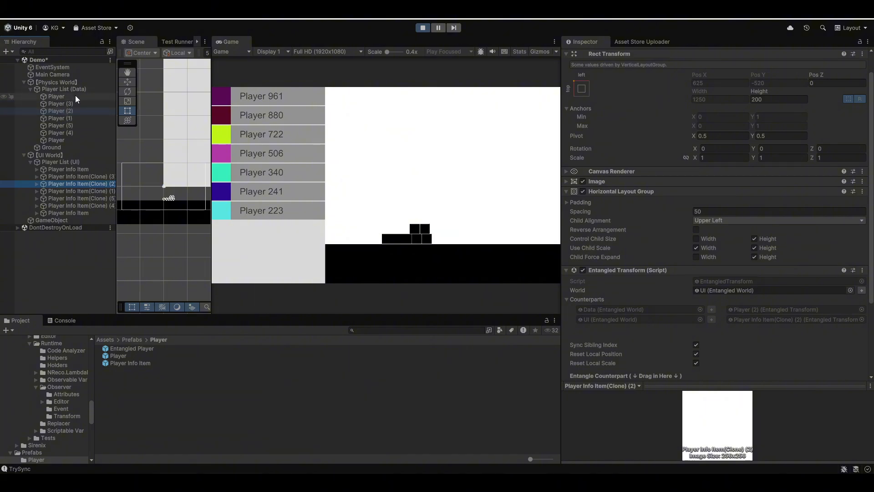
{"action": "mouse_move", "coordinate": [75, 94]}
{"action": "left_mouse_down"}
{"action": "mouse_move", "coordinate": [76, 122]}
{"action": "mouse_move", "coordinate": [77, 101]}
{"action": "left_mouse_up"}
{"action": "left_click_drag", "start_coordinate": [72, 118], "coordinate": [74, 100]}
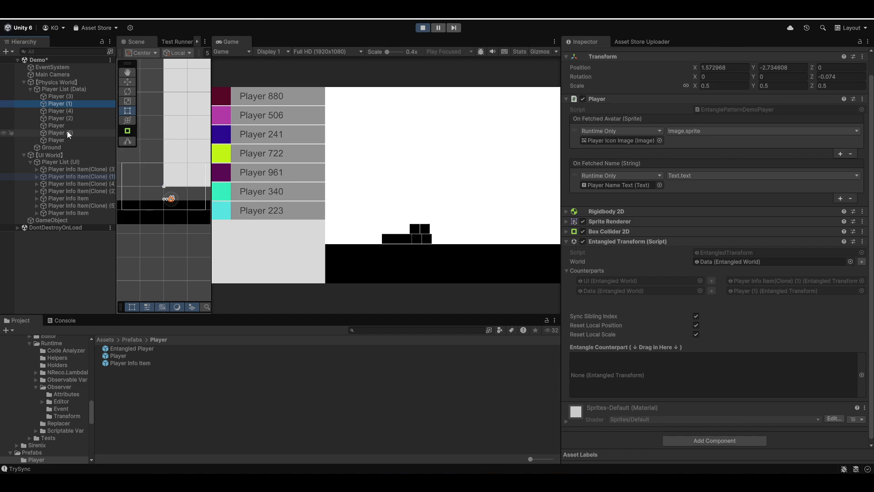